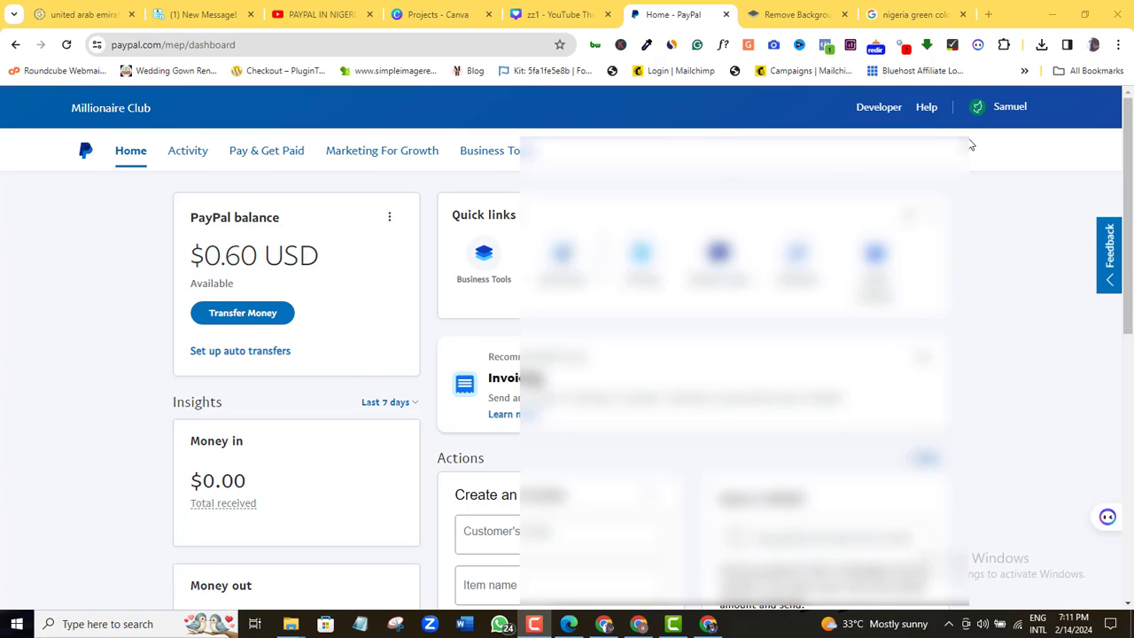
# Step: Bring up the Activity page and confirm it lists no transactions for 2024
pyautogui.click(1001, 118)
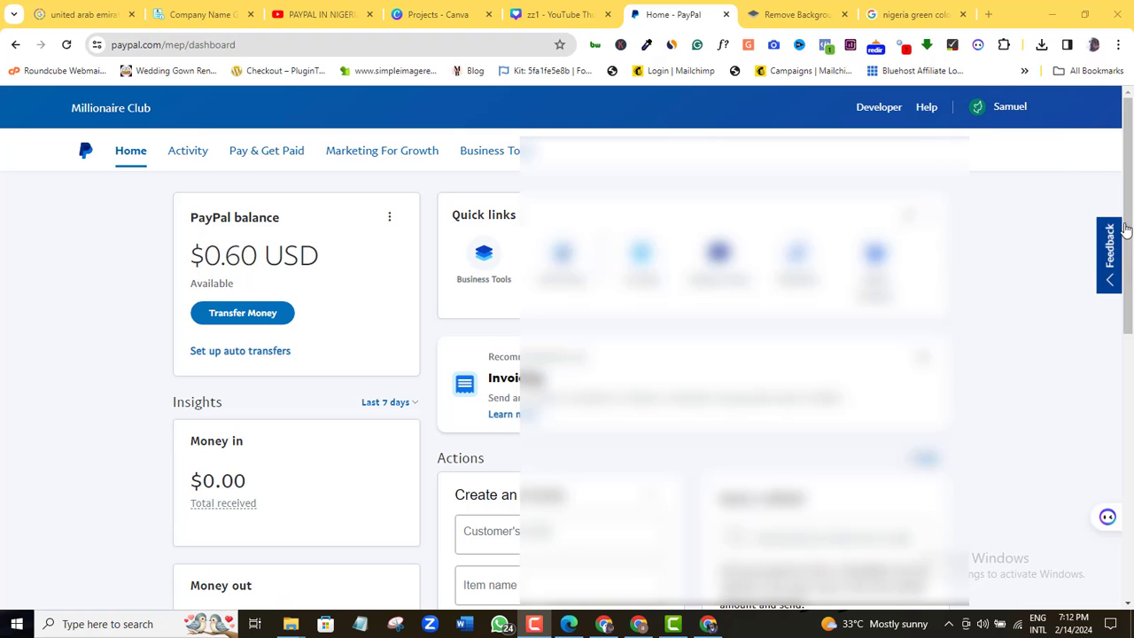
pyautogui.moveTo(1130, 231); pyautogui.dragTo(1123, 514)
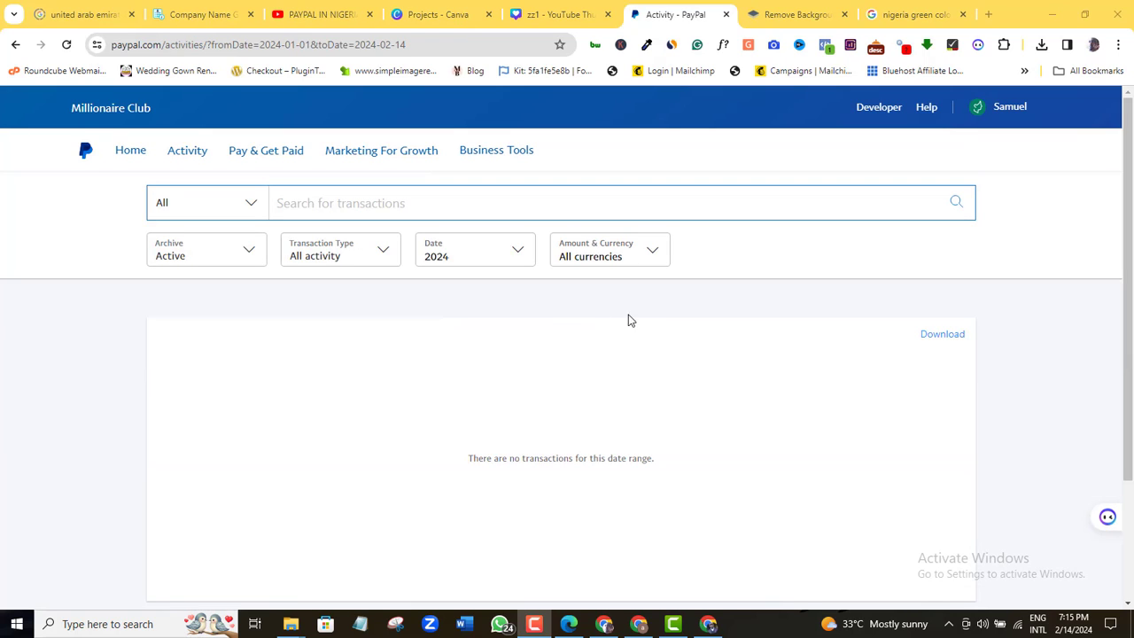
# Step: Change the activity date range to 2023
pyautogui.click(519, 254)
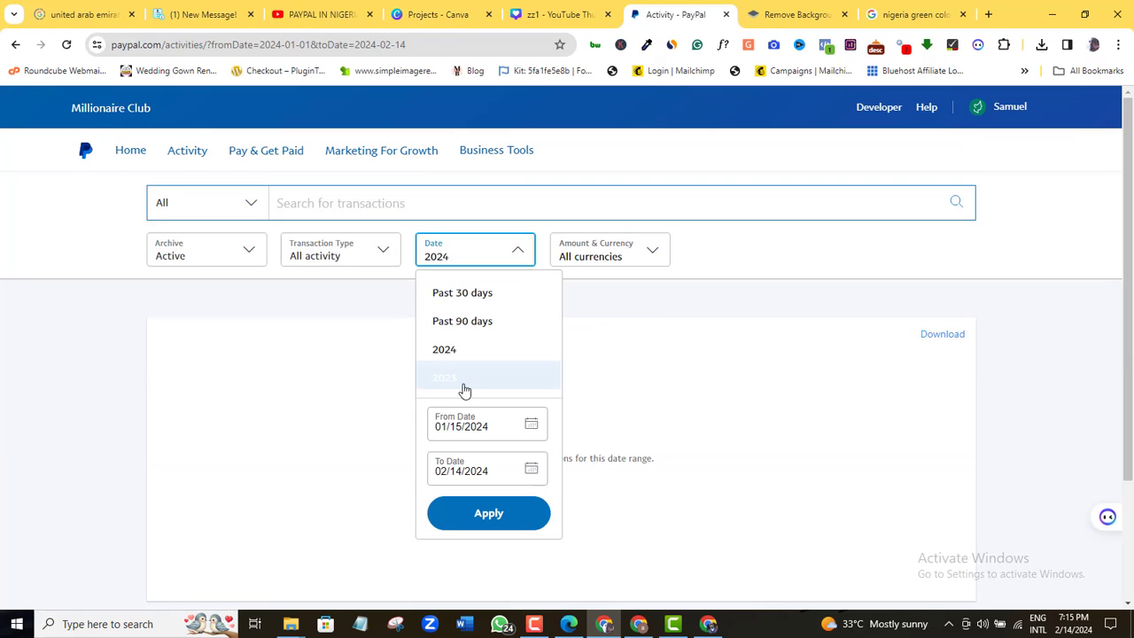
pyautogui.click(483, 376)
pyautogui.moveTo(1131, 149); pyautogui.dragTo(1132, 281)
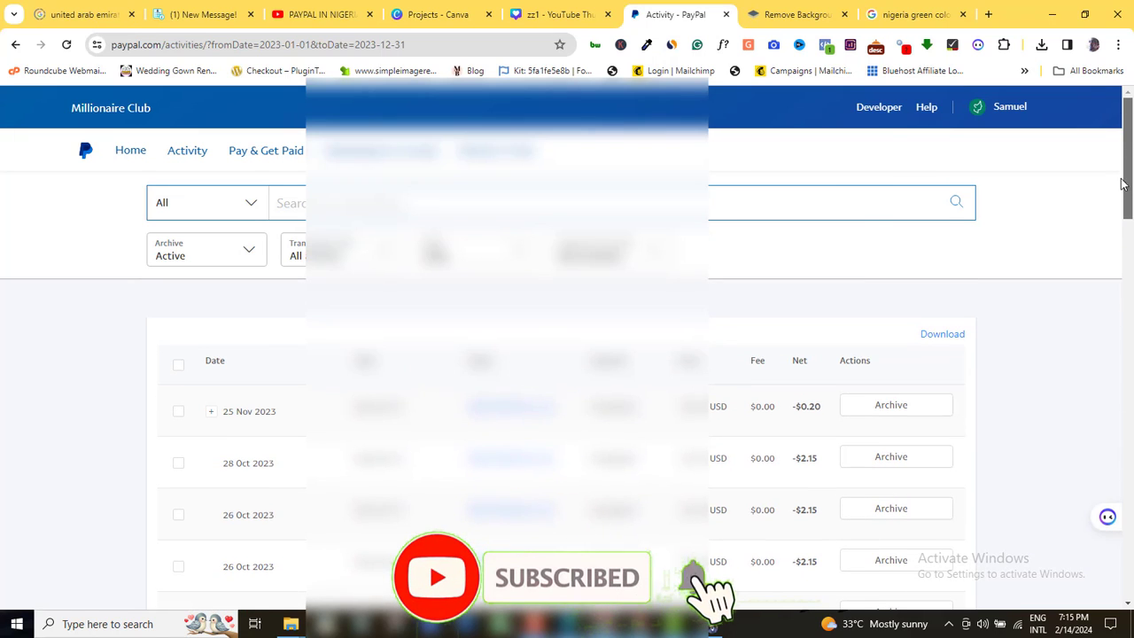
# Step: Filter the 2023 activity to Payments received, then to Payments sent
pyautogui.click(384, 256)
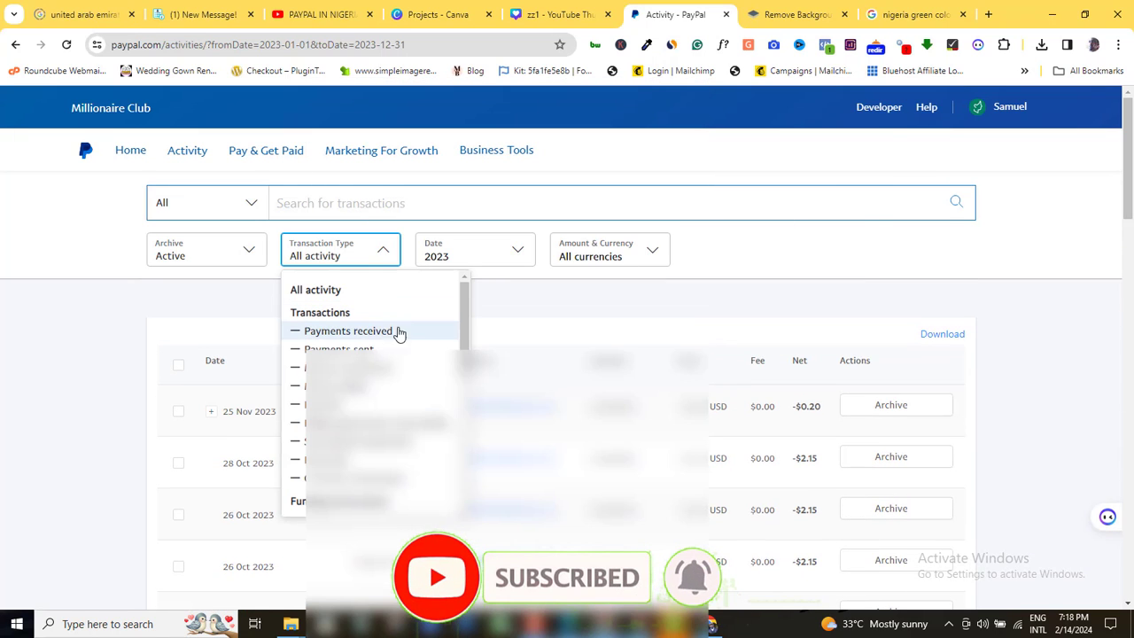
pyautogui.click(370, 332)
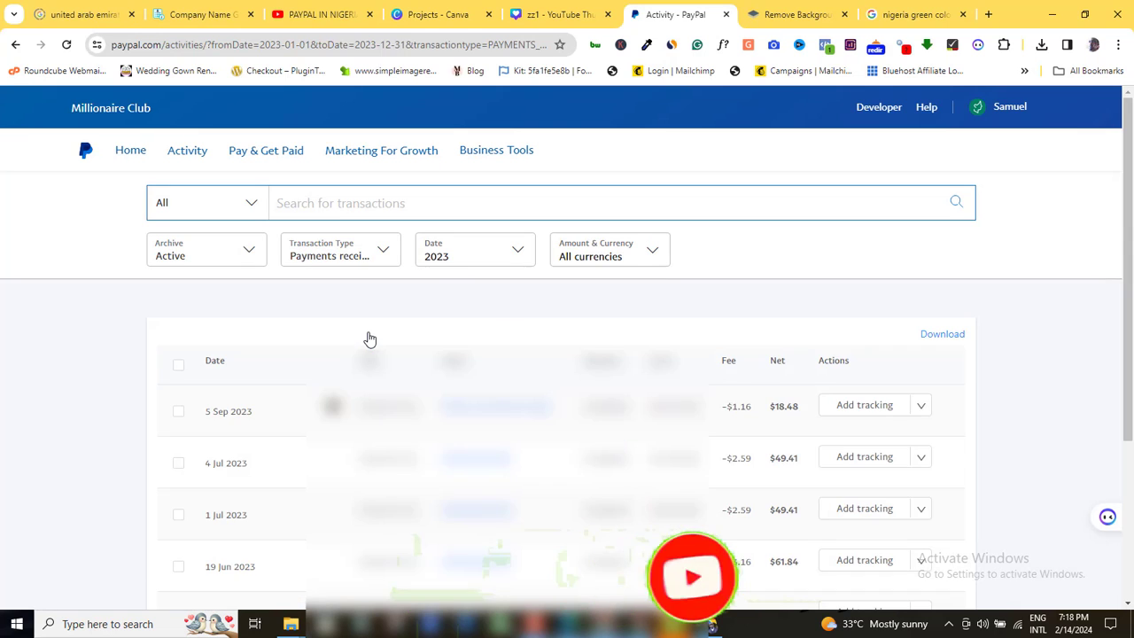
pyautogui.scroll(-5, 1117, 279)
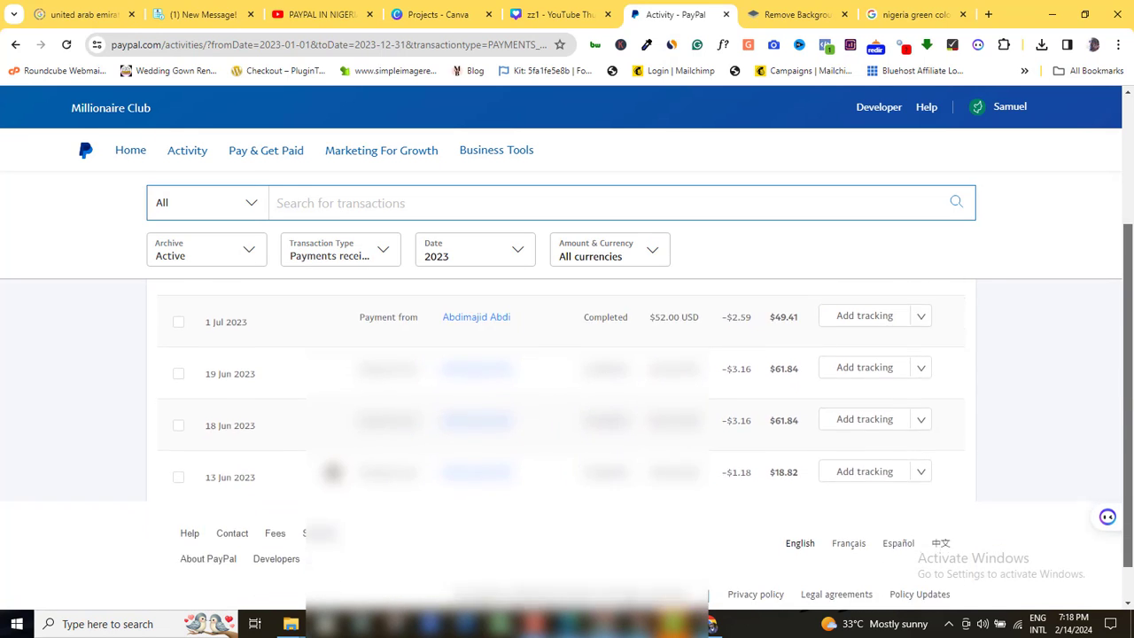
pyautogui.scroll(5, 1116, 248)
pyautogui.click(383, 254)
pyautogui.click(340, 350)
pyautogui.scroll(-1, 367, 357)
pyautogui.scroll(-5, 1119, 279)
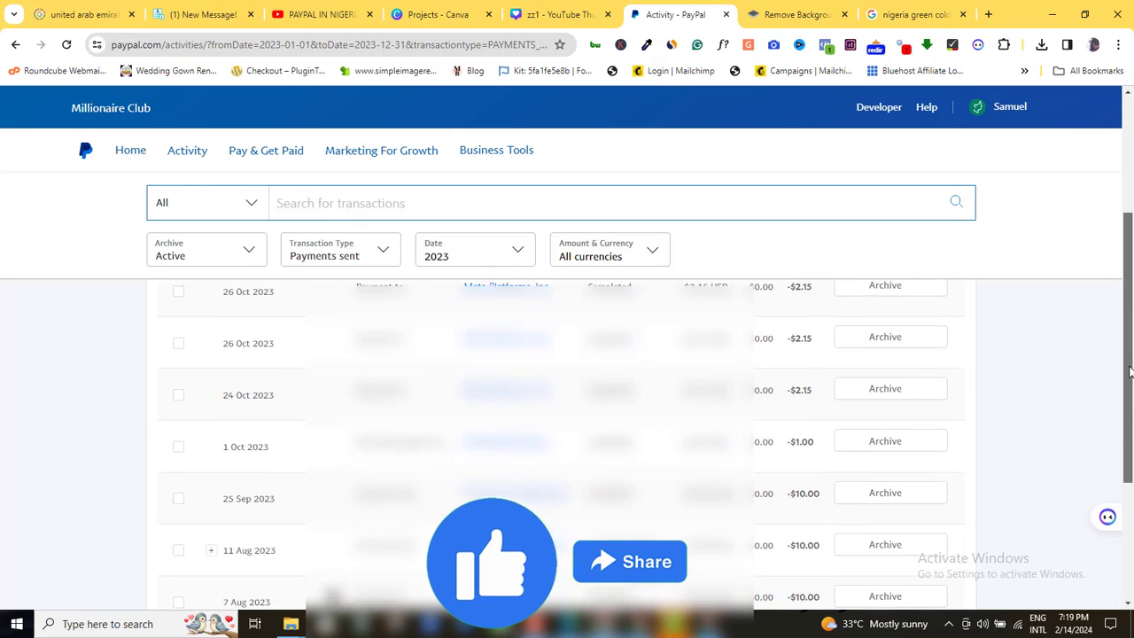
pyautogui.scroll(5, 1119, 278)
pyautogui.scroll(1, 1118, 278)
# Step: Filter the 2023 activity to a different transaction type and review the list
pyautogui.click(390, 256)
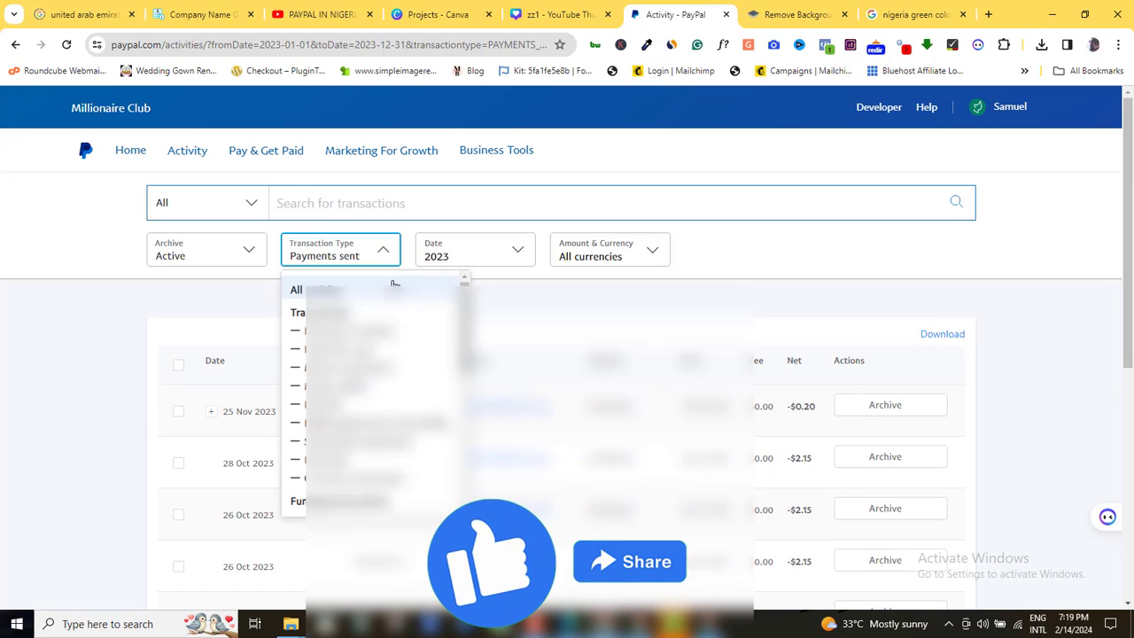
pyautogui.click(346, 368)
pyautogui.scroll(-2, 1129, 312)
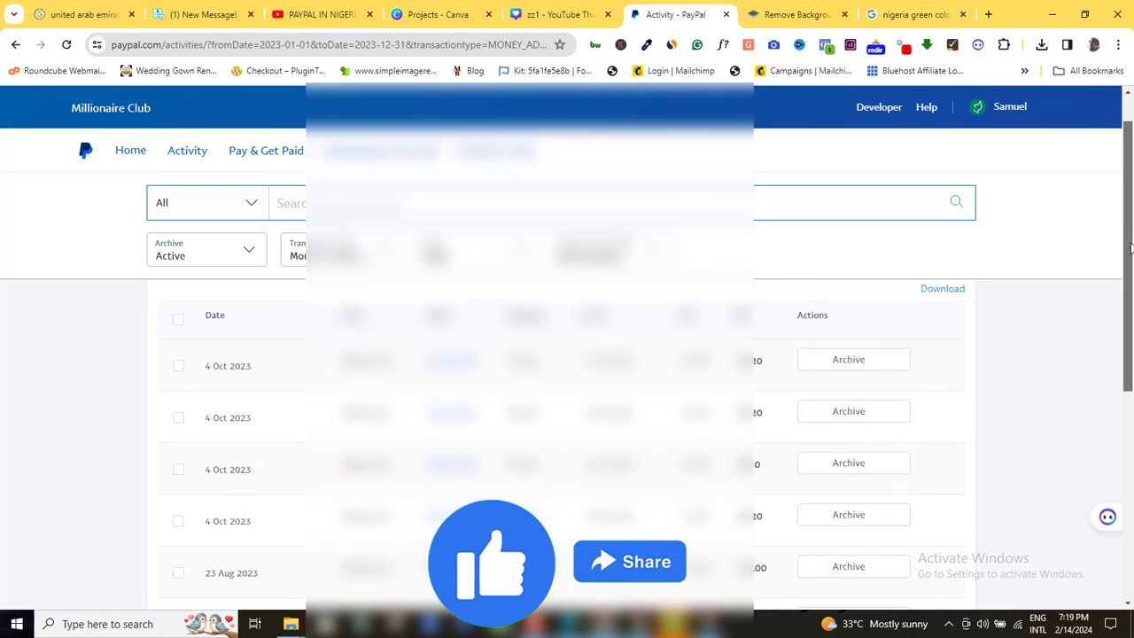
pyautogui.scroll(-2, 1130, 312)
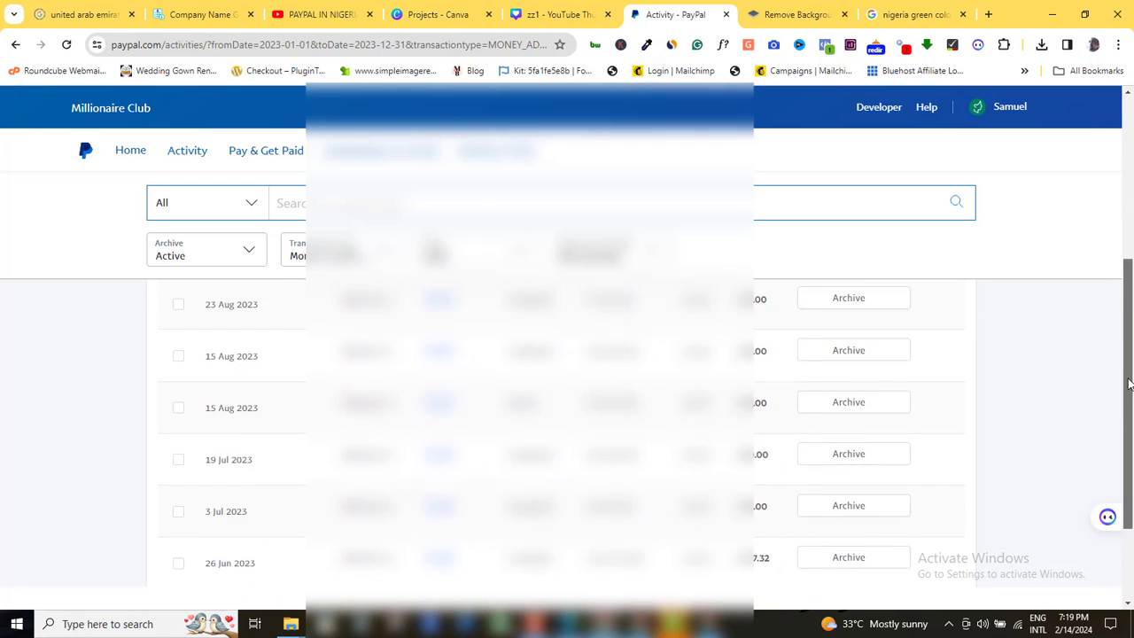
pyautogui.scroll(5, 1124, 284)
pyautogui.scroll(-1, 1115, 254)
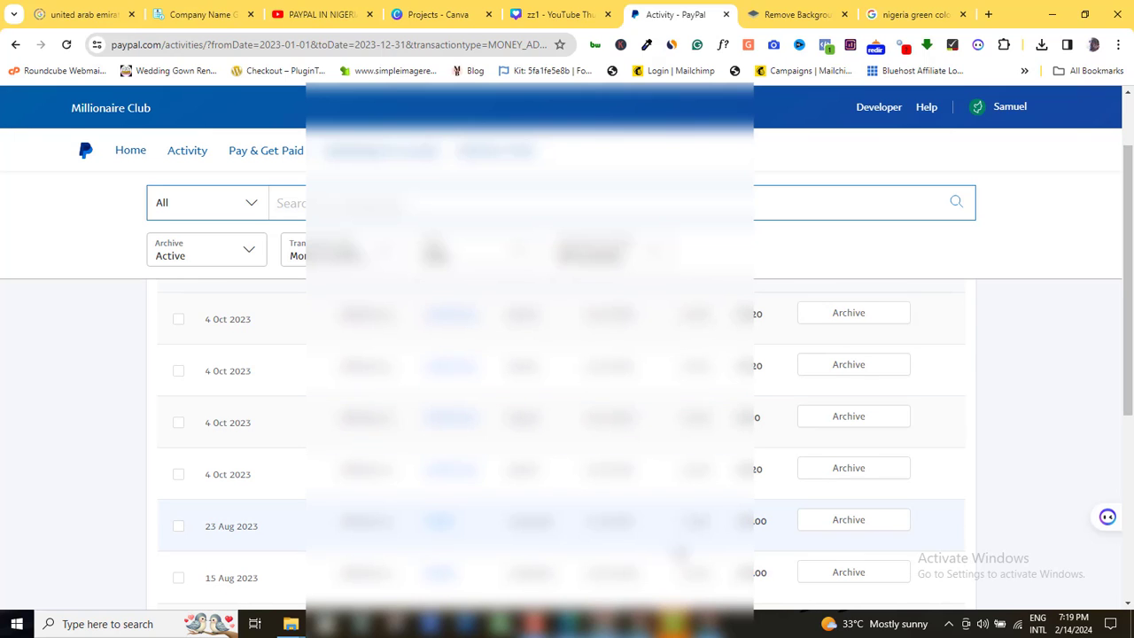
# Step: Bring up the custom date picker, clear the range and browse its months
pyautogui.click(523, 252)
pyautogui.click(434, 380)
pyautogui.click(488, 424)
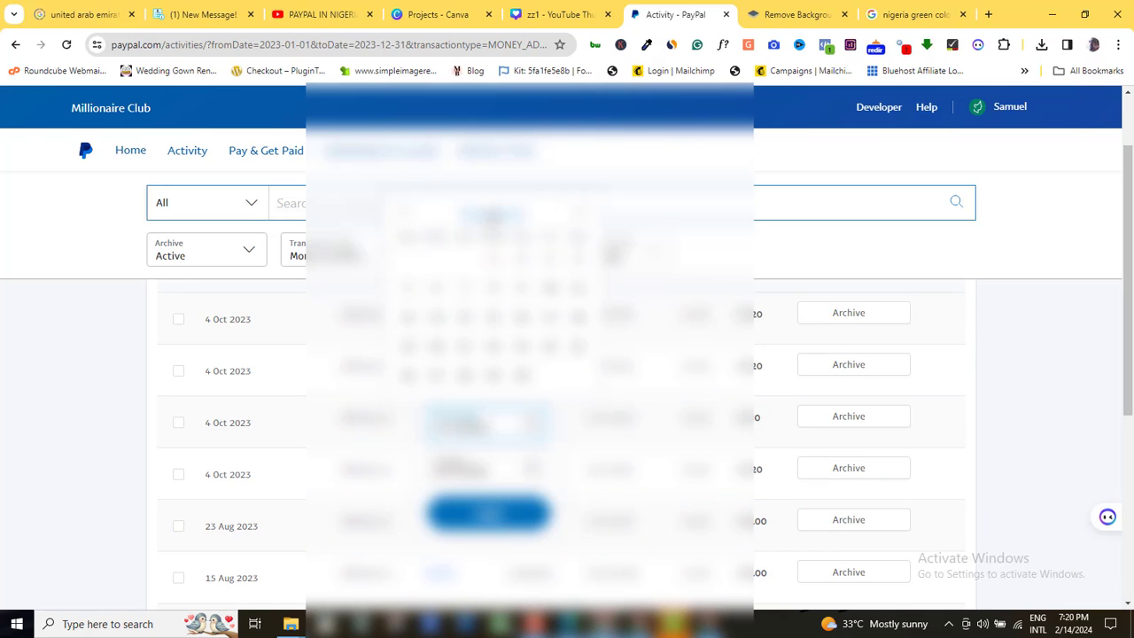
pyautogui.click(492, 215)
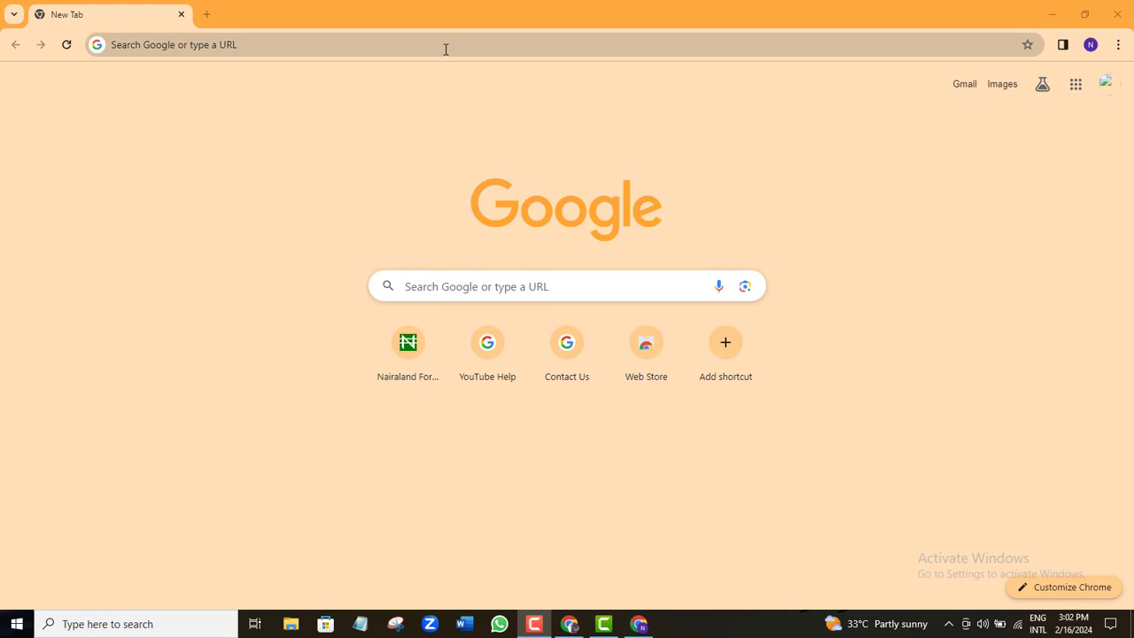
pyautogui.click(446, 46)
# Step: Go to paypal.com, loading the paypal.com/ng/home page
pyautogui.write('pa')
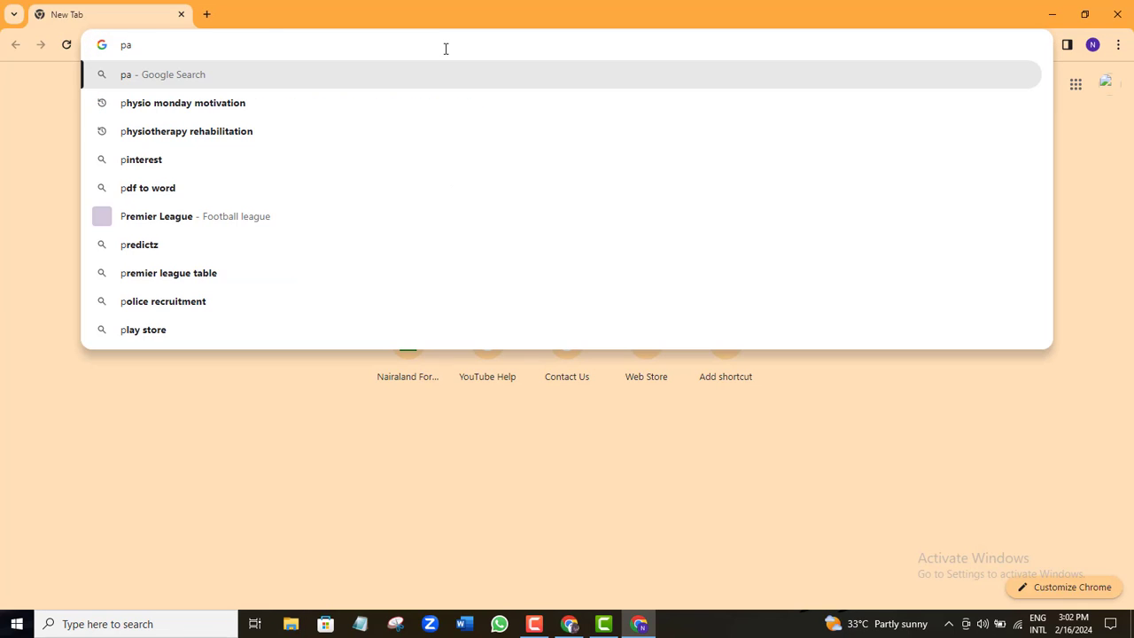
pyautogui.write('ypal.co')
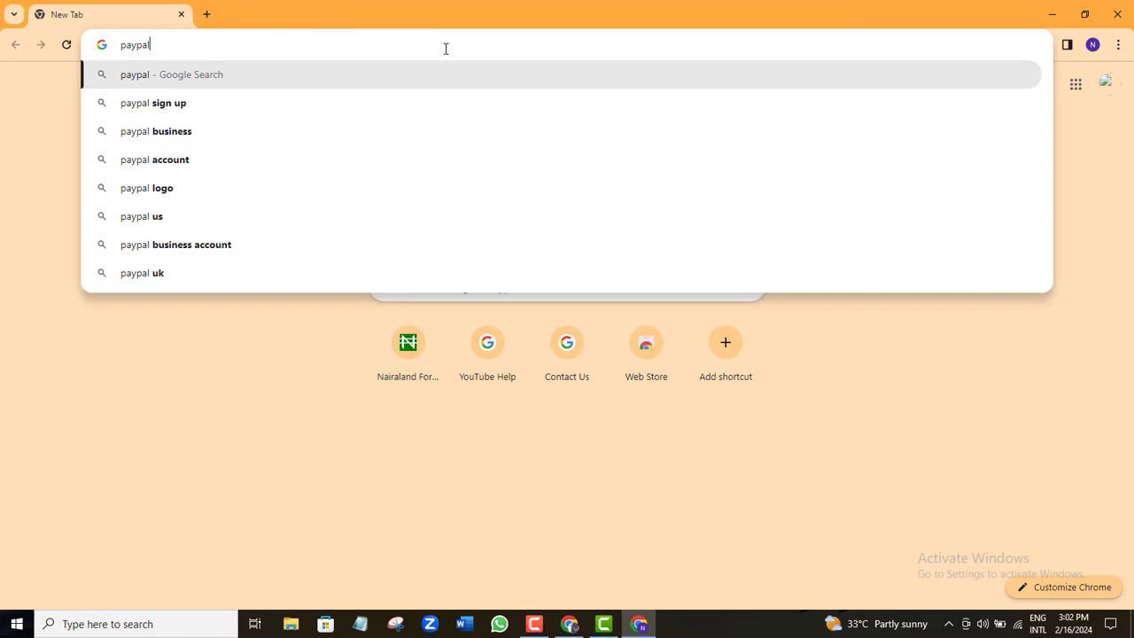
pyautogui.write('m')
pyautogui.press('Return')
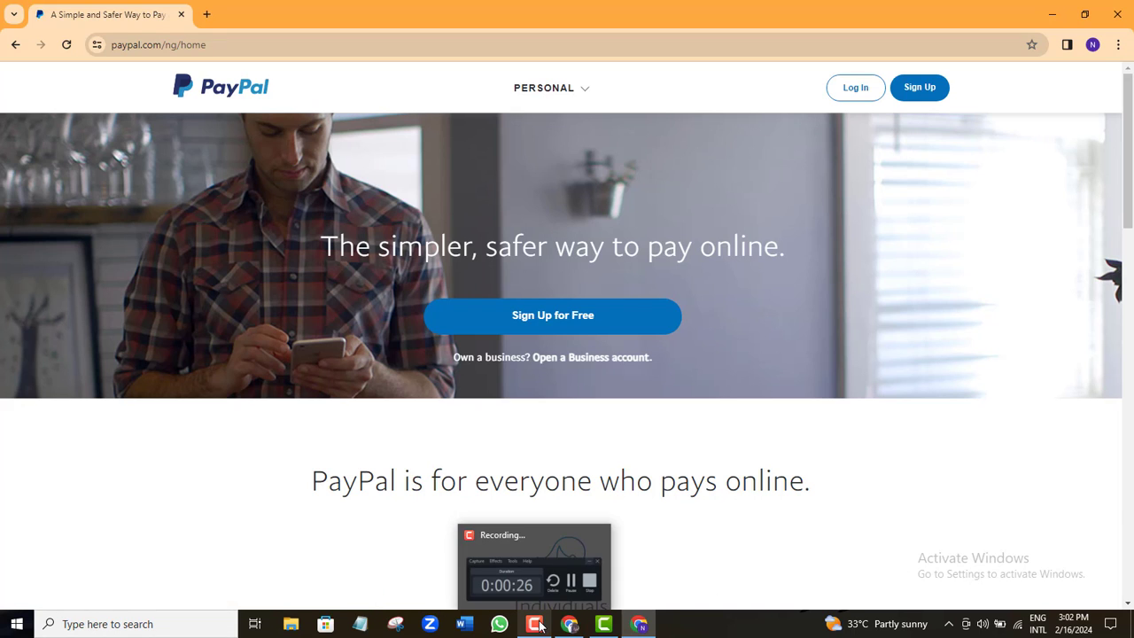
pyautogui.click(534, 624)
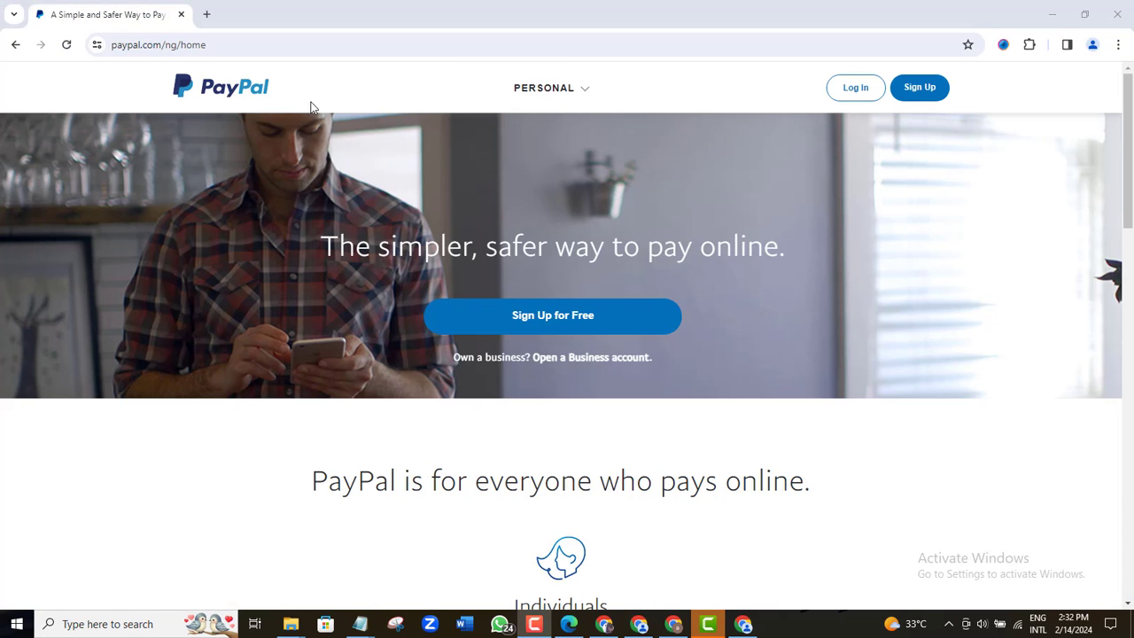
pyautogui.click(539, 99)
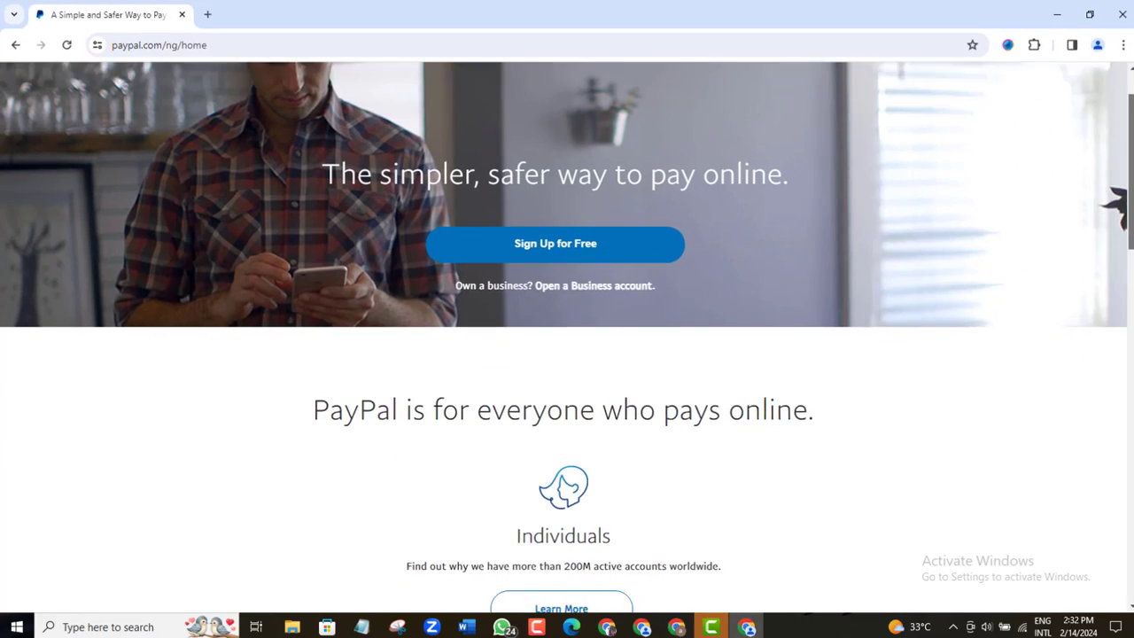
pyautogui.press('F5')
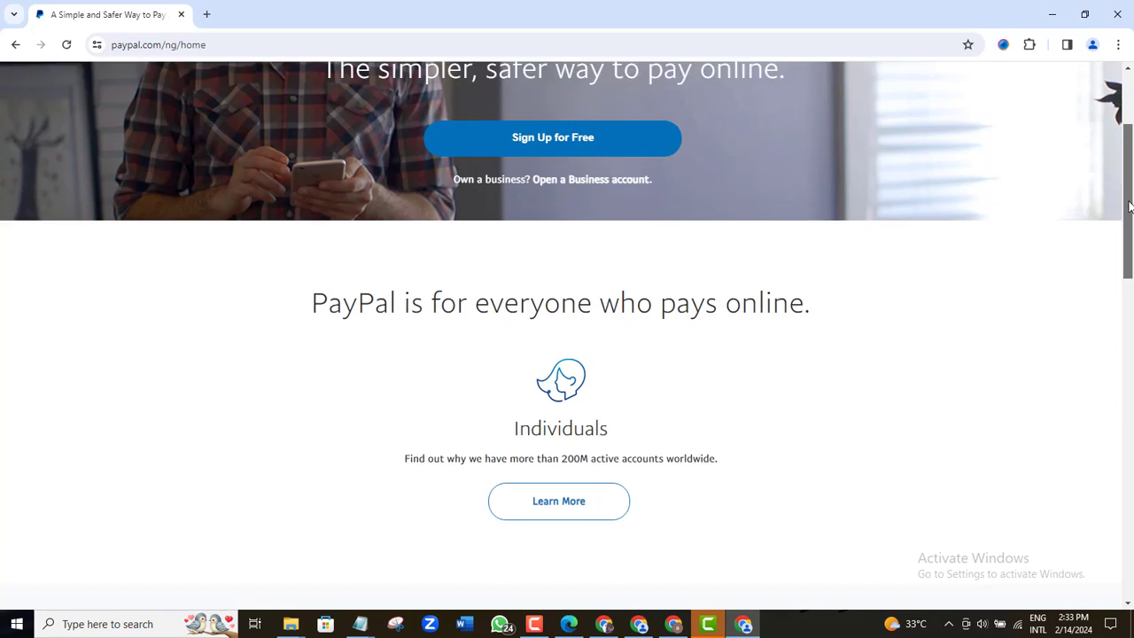
pyautogui.moveTo(1131, 199); pyautogui.dragTo(1132, 580)
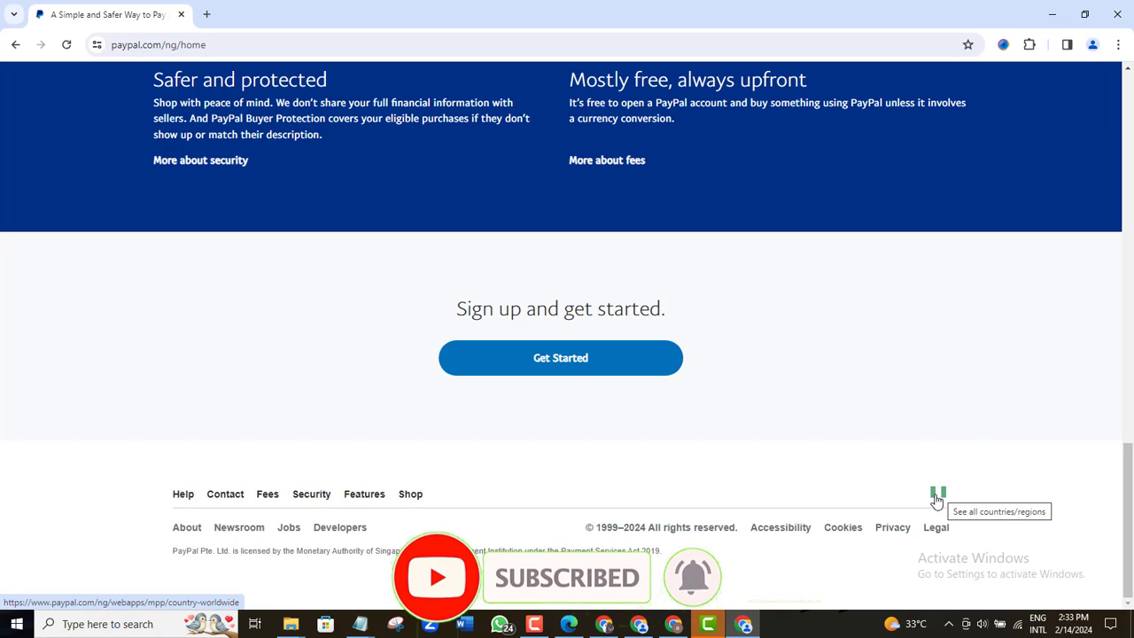
pyautogui.click(935, 502)
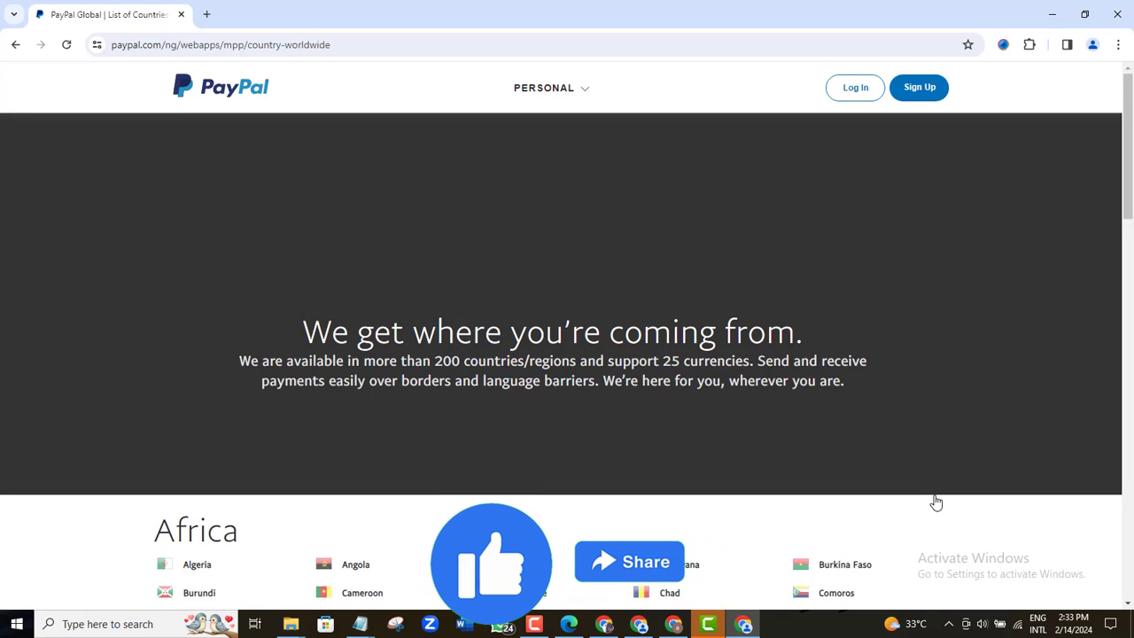
# Step: Pick Lesotho from the Africa countries list to load paypal.com/ls/home
pyautogui.moveTo(1130, 148); pyautogui.dragTo(1084, 265)
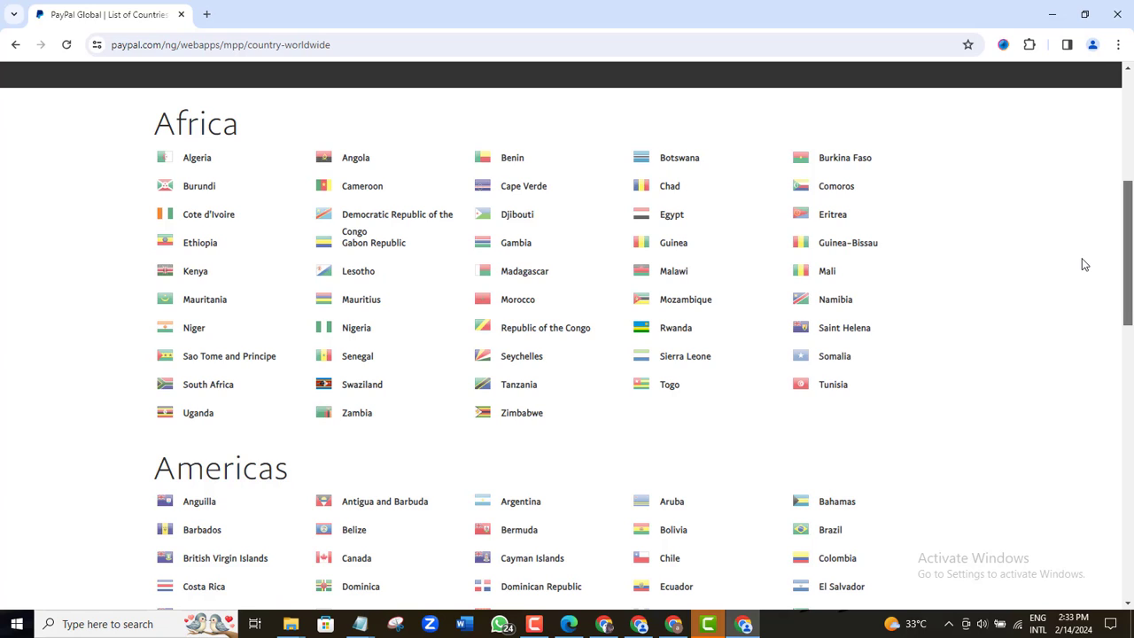
pyautogui.click(353, 278)
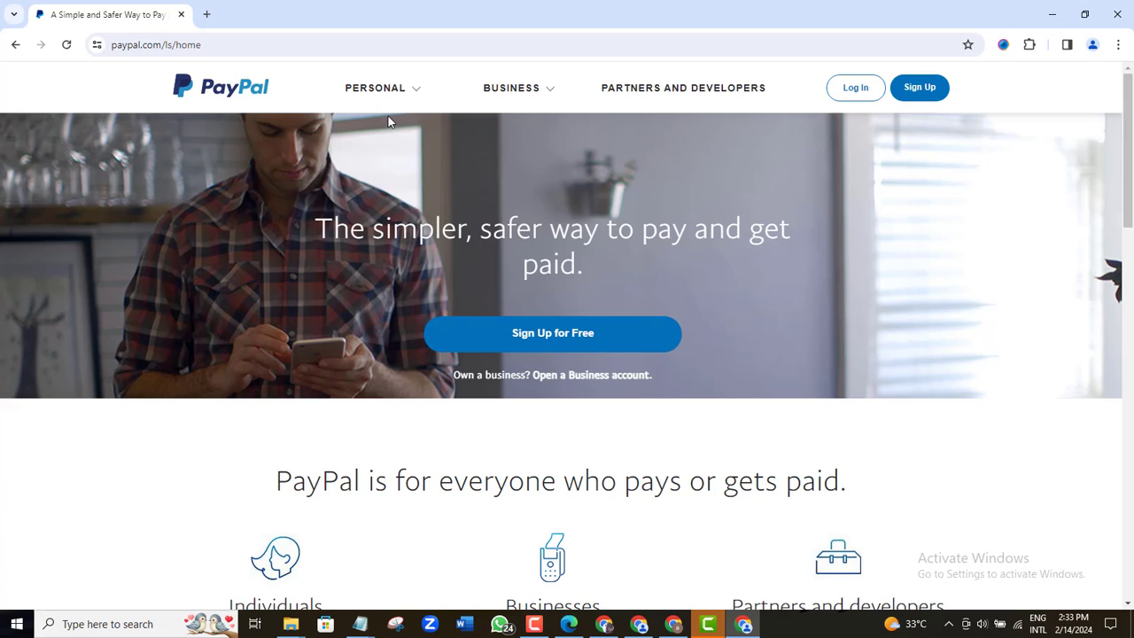
pyautogui.click(394, 81)
# Step: Look over the Lesotho homepage and choose Sign Up for Free
pyautogui.moveTo(455, 101)
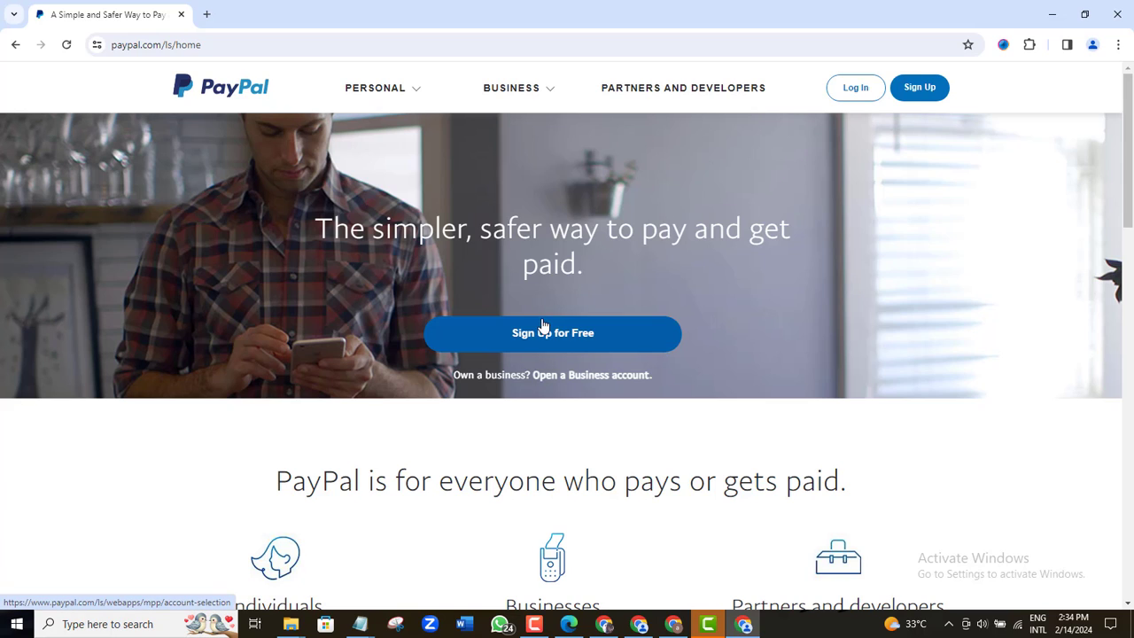
pyautogui.moveTo(1131, 206); pyautogui.dragTo(1132, 589)
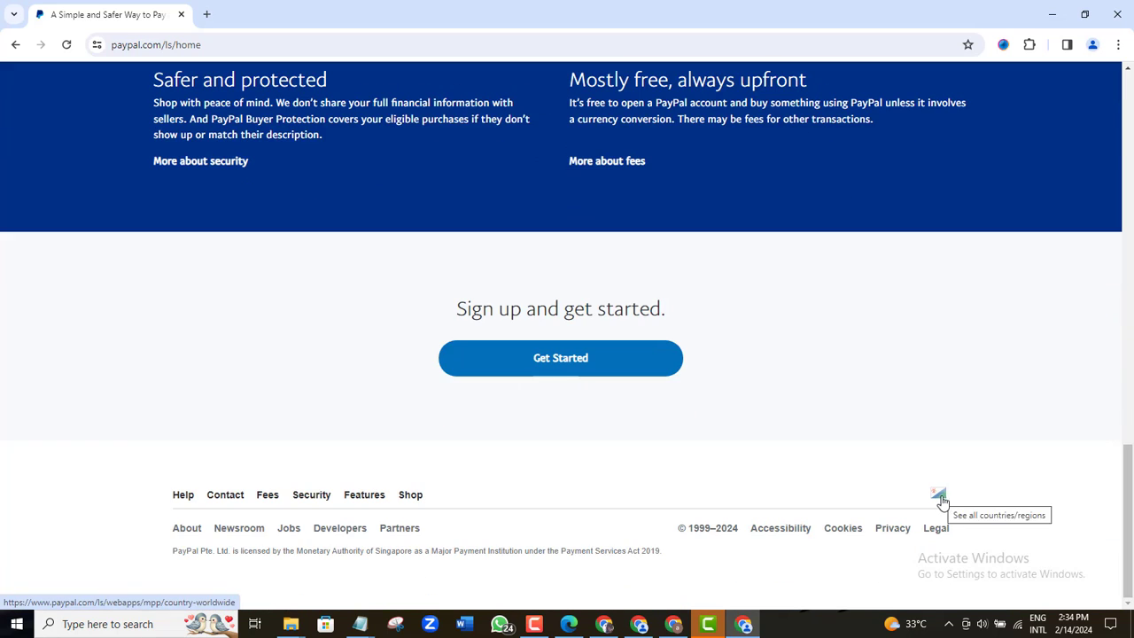
pyautogui.moveTo(1132, 544); pyautogui.dragTo(1079, 168)
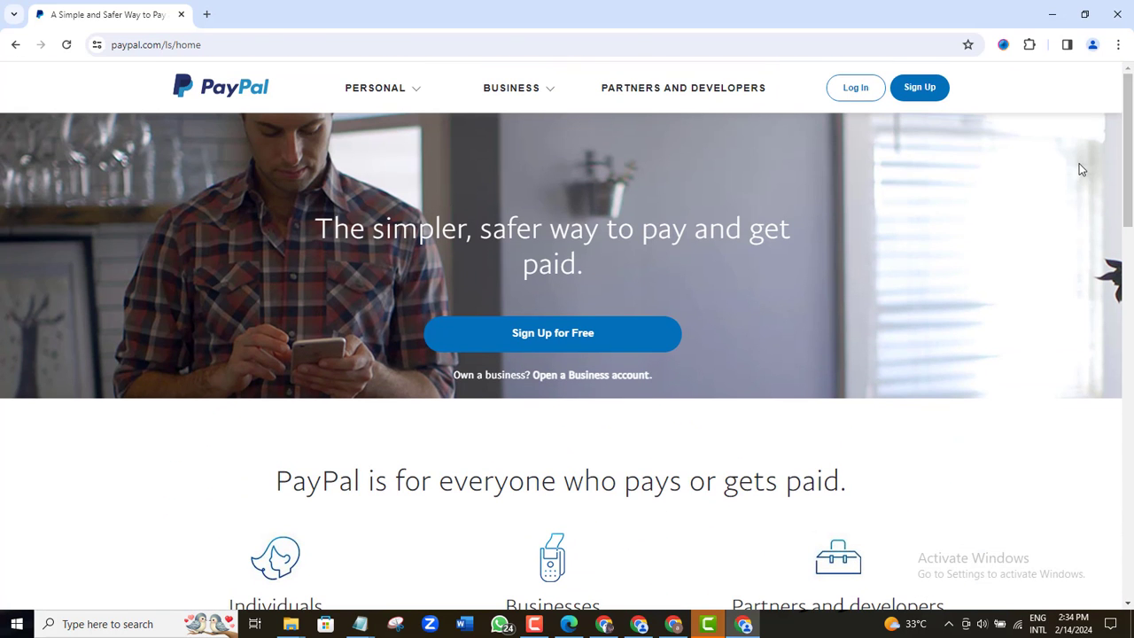
pyautogui.click(565, 334)
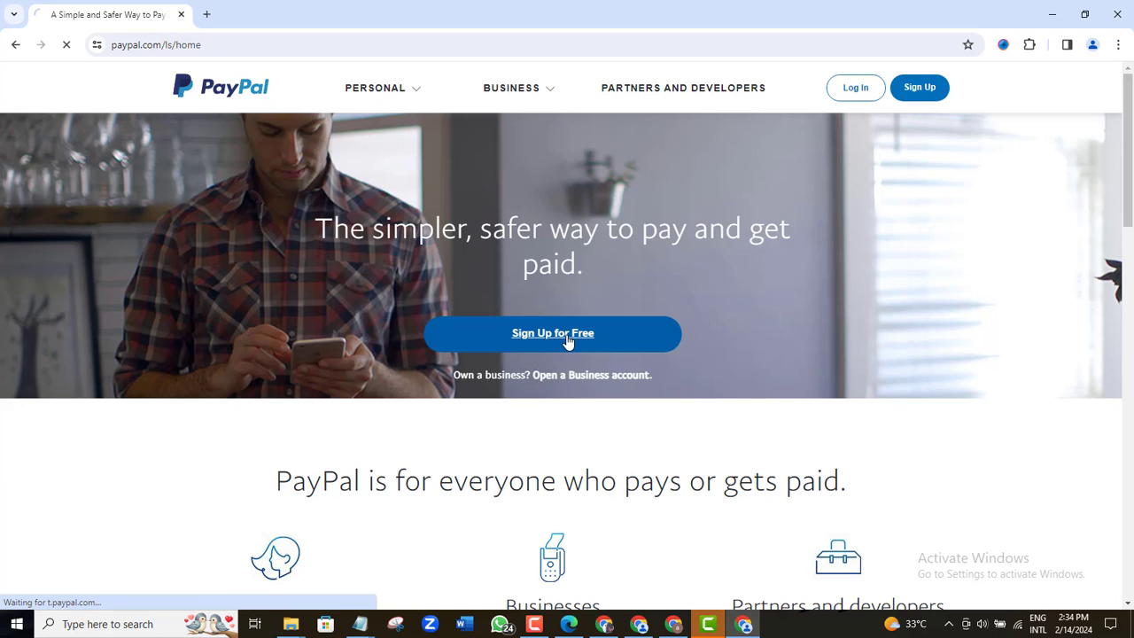
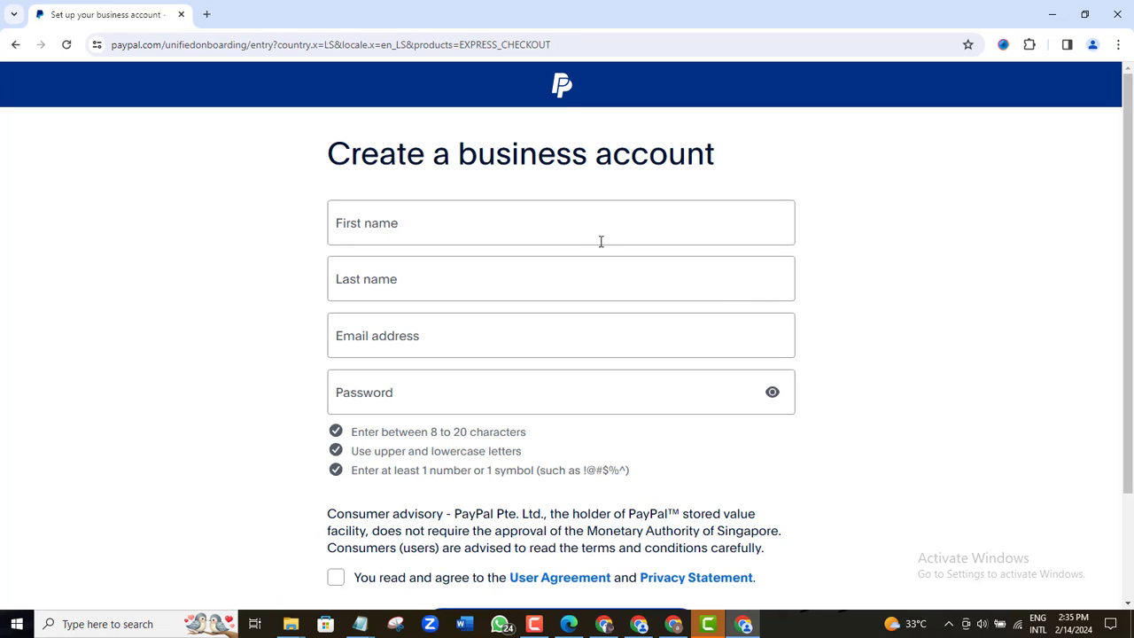
# Step: Enter the owner's first name, last name and email address on the sign-up form
pyautogui.click(401, 223)
pyautogui.write('Aj')
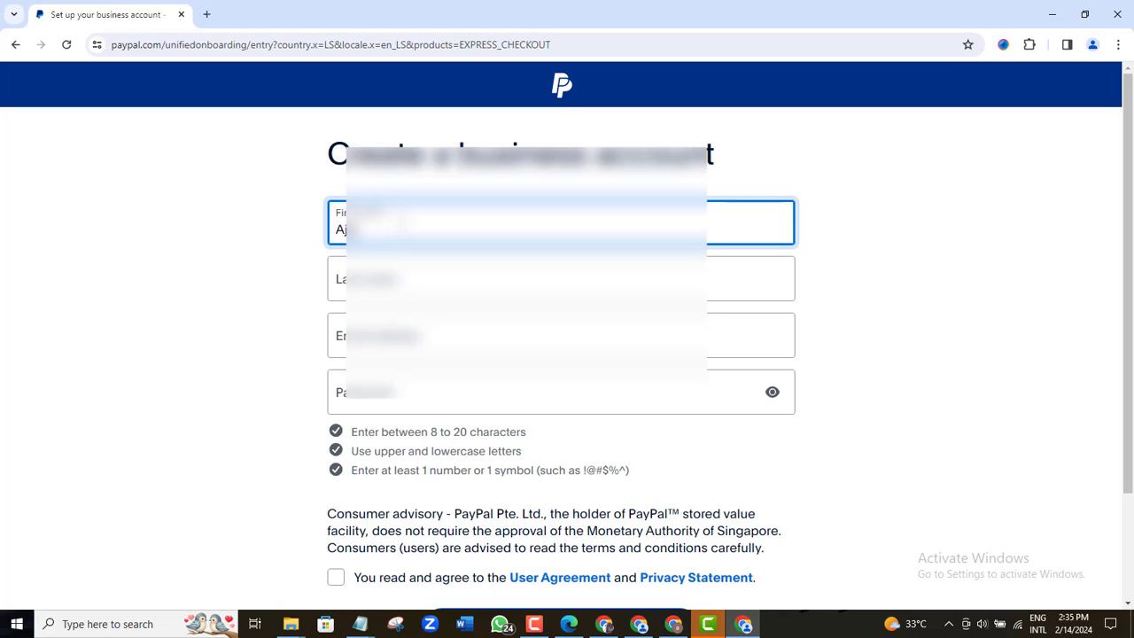
pyautogui.write('ay')
pyautogui.click(561, 278)
pyautogui.write('Mu')
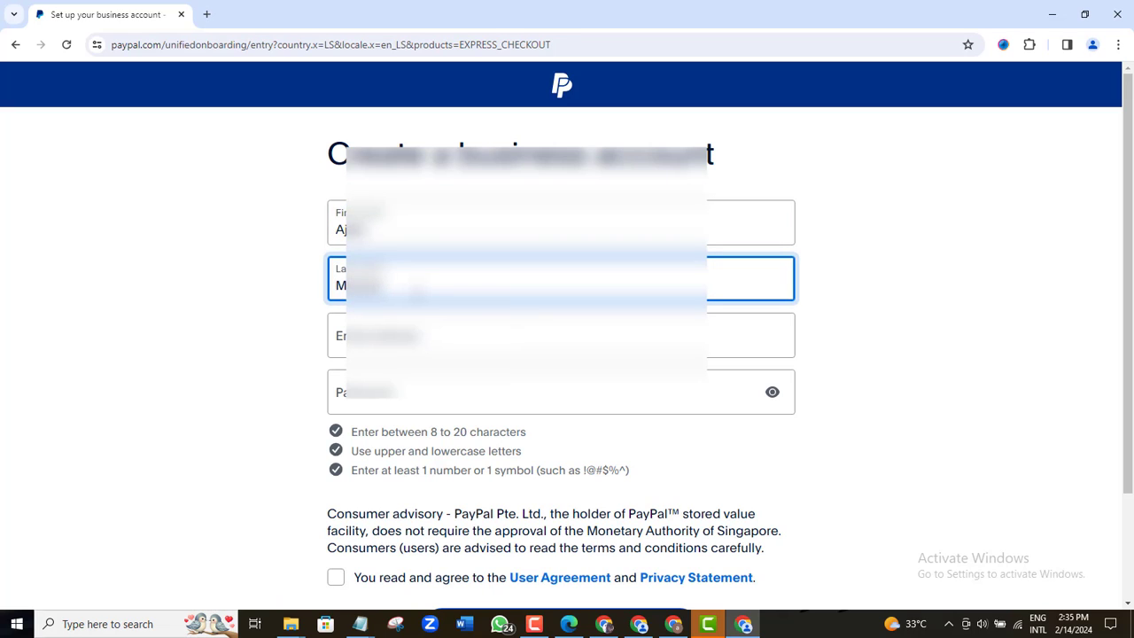
pyautogui.click(419, 338)
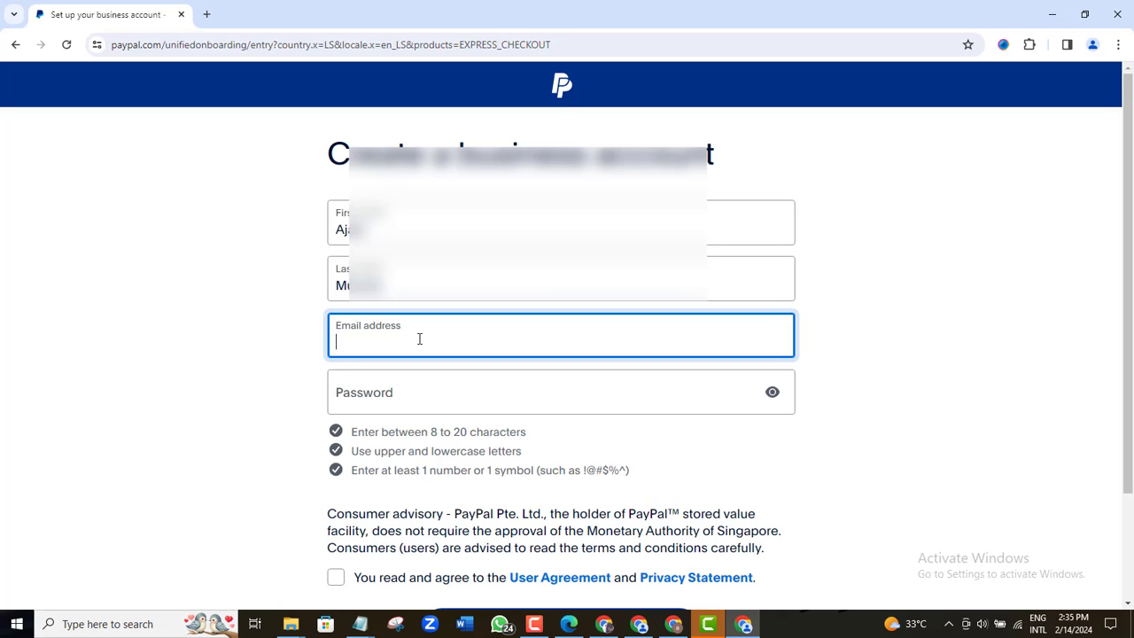
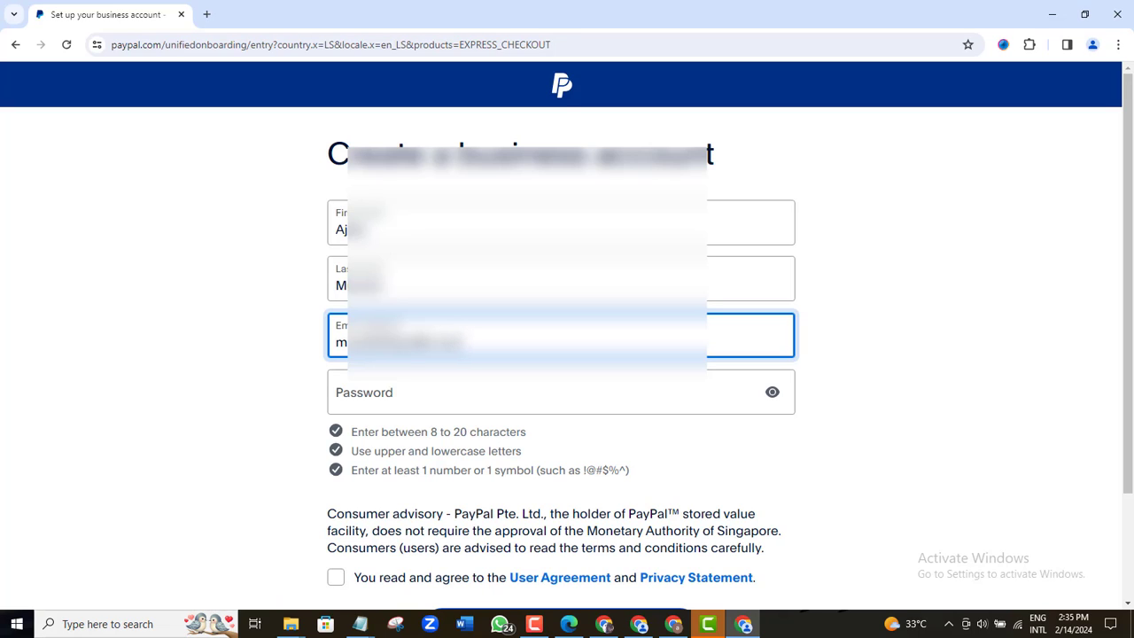
# Step: Enter an account password meeting all three requirements
pyautogui.click(399, 391)
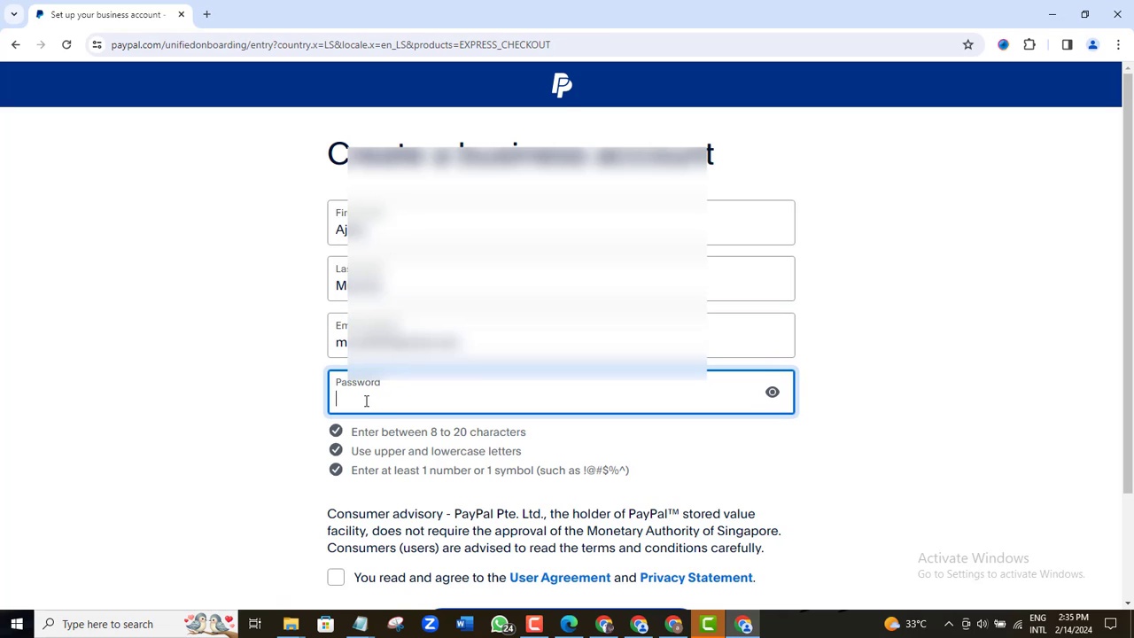
pyautogui.write('•••••••••')
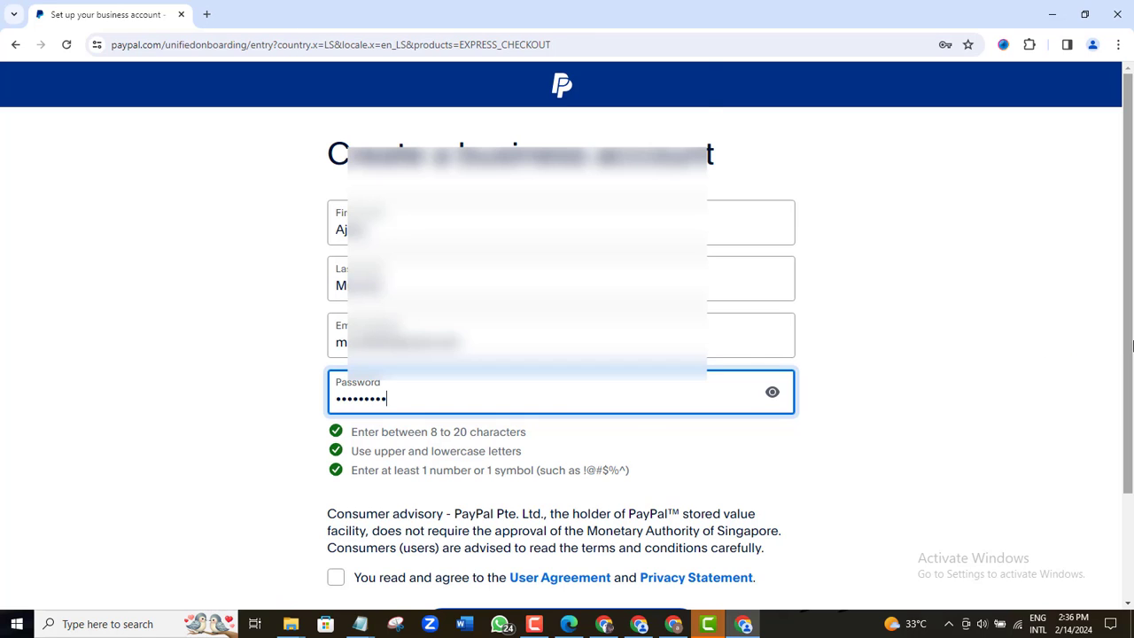
pyautogui.scroll(-1, 1131, 375)
pyautogui.scroll(-1, 1130, 376)
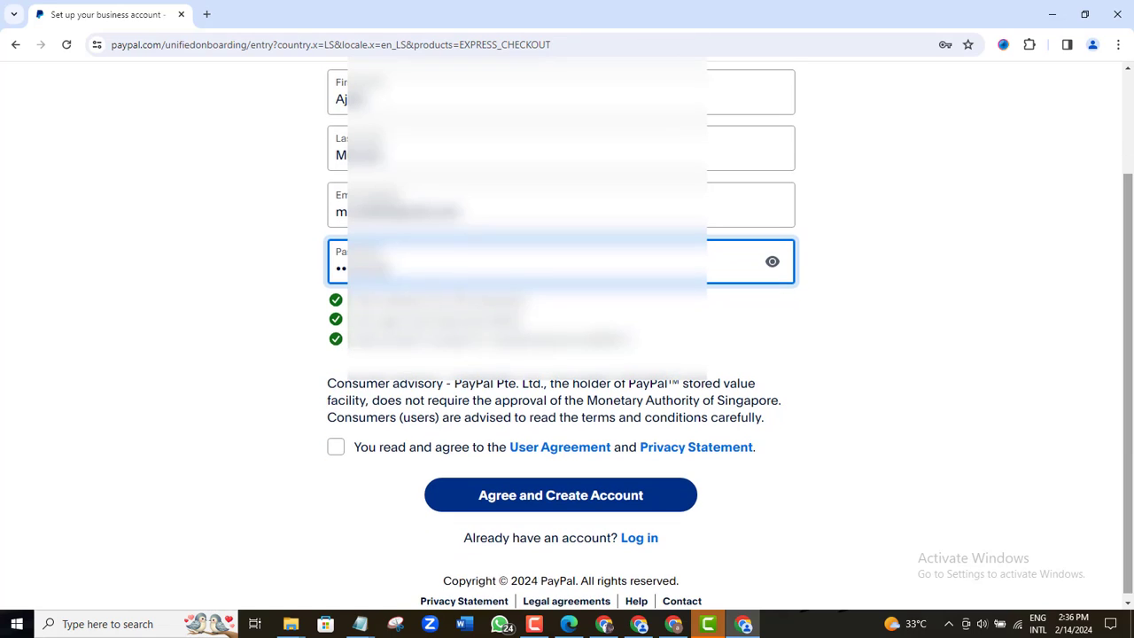
# Step: Accept the User Agreement, create the account, save the login and request an emailed code
pyautogui.click(336, 452)
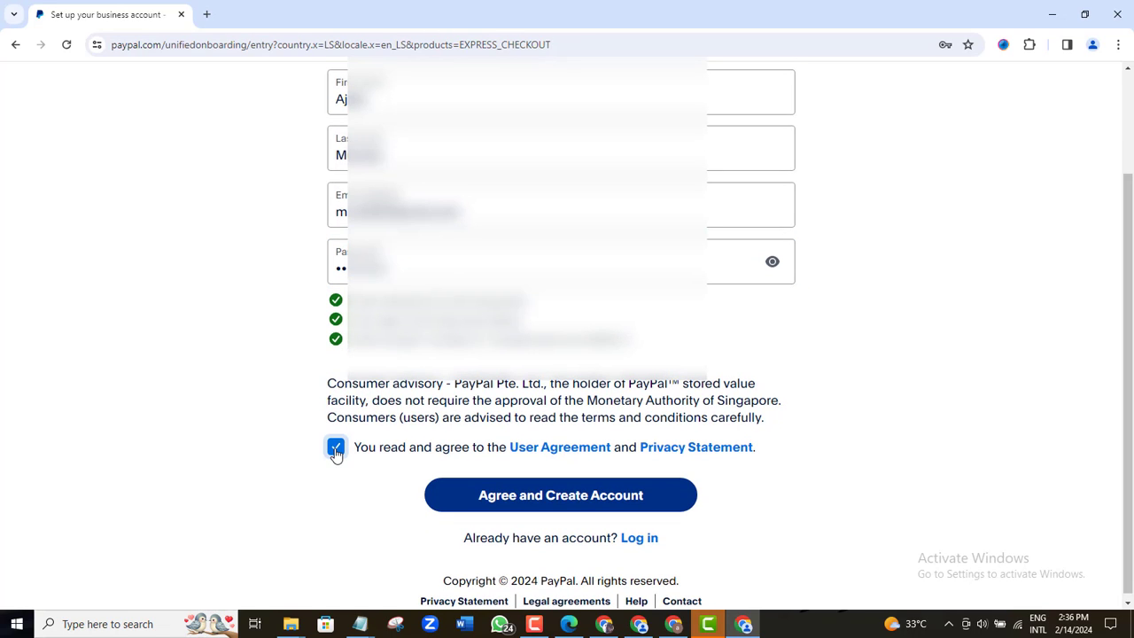
pyautogui.click(550, 505)
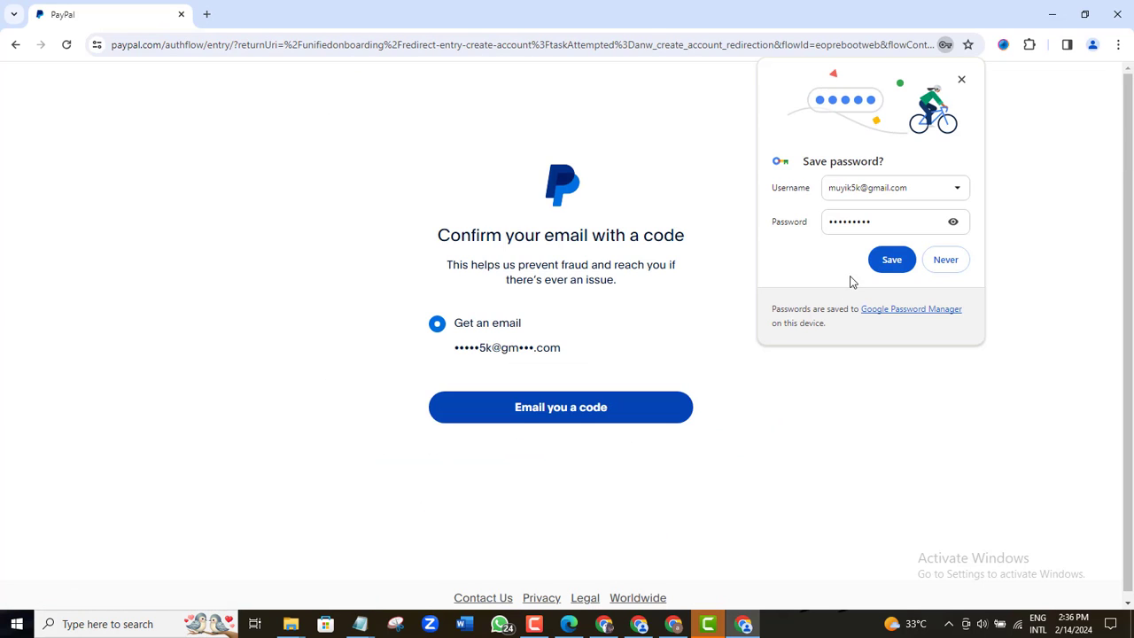
pyautogui.click(891, 266)
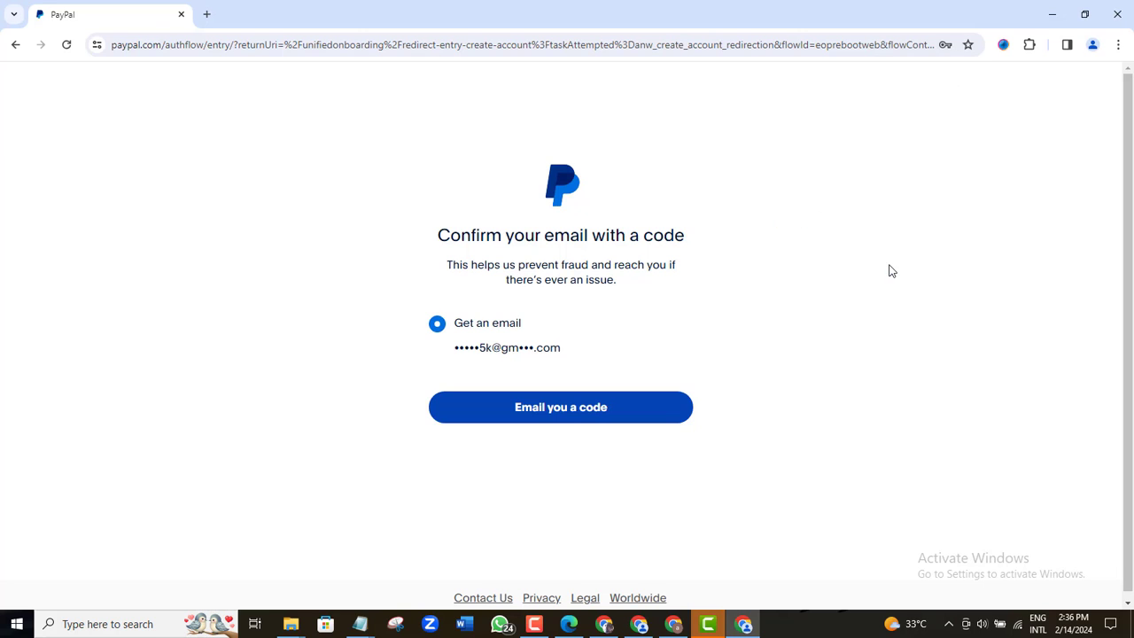
pyautogui.click(563, 417)
# Step: Open the PayPal verification email in Gmail and copy the code
pyautogui.hotkey('alt', 'Tab')
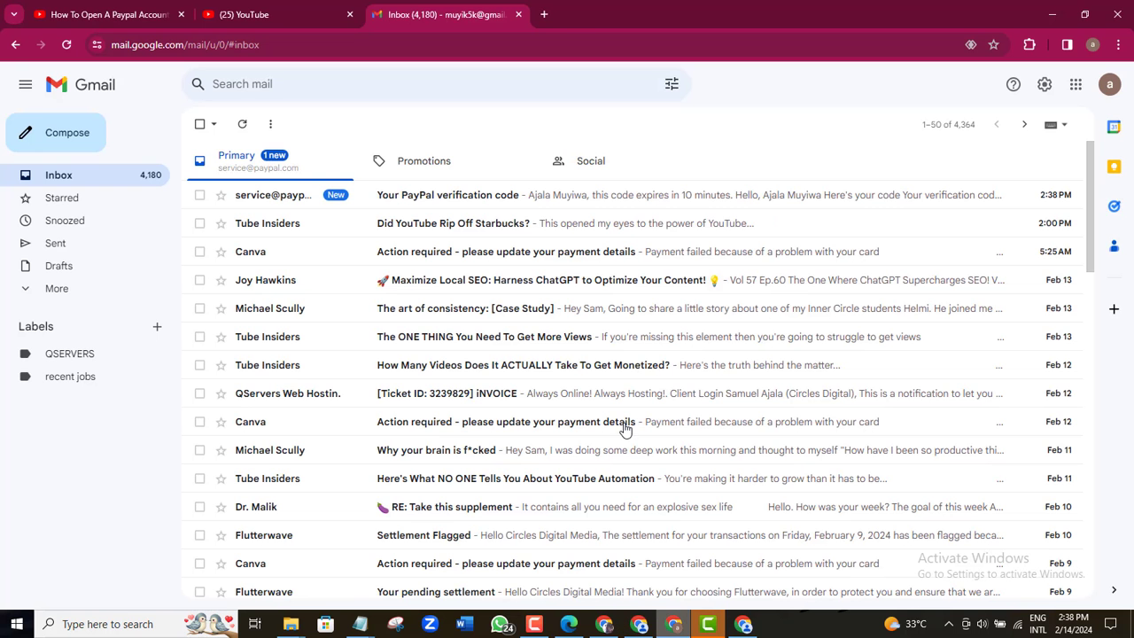
pyautogui.click(436, 196)
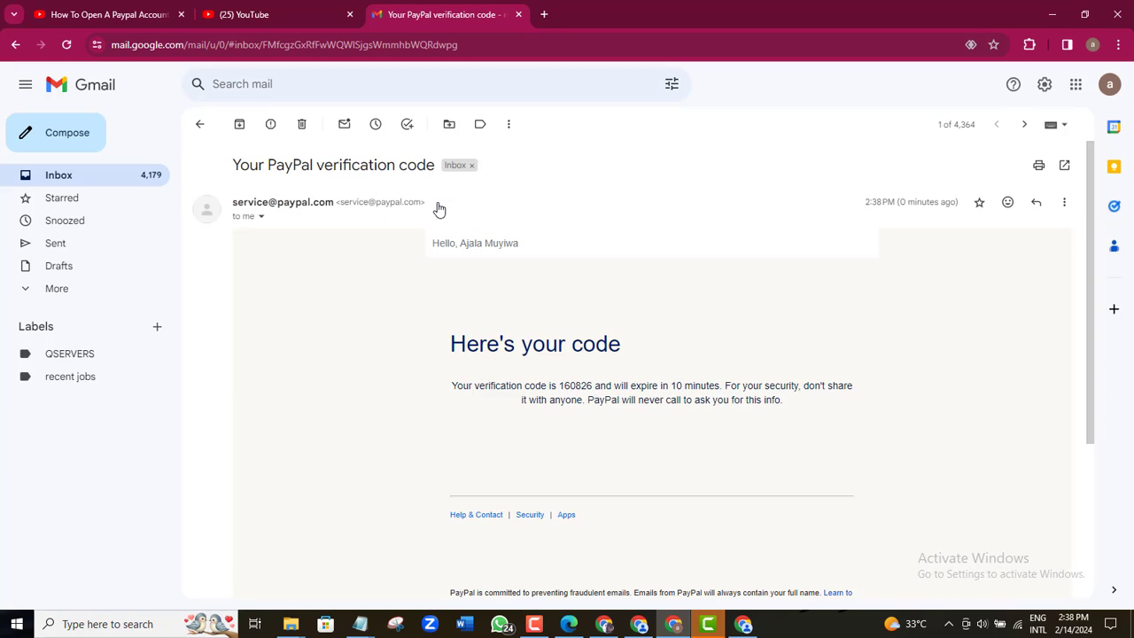
pyautogui.moveTo(559, 386); pyautogui.dragTo(590, 385)
pyautogui.hotkey('ctrl', 'c')
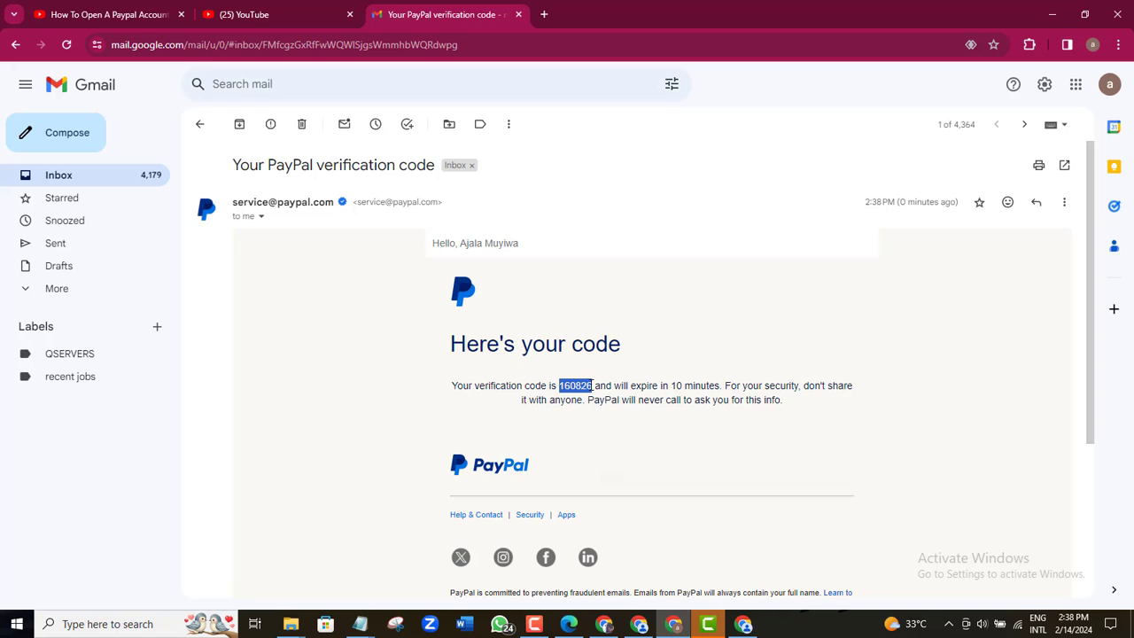
# Step: Paste the emailed verification code into the code boxes and submit it
pyautogui.click(742, 623)
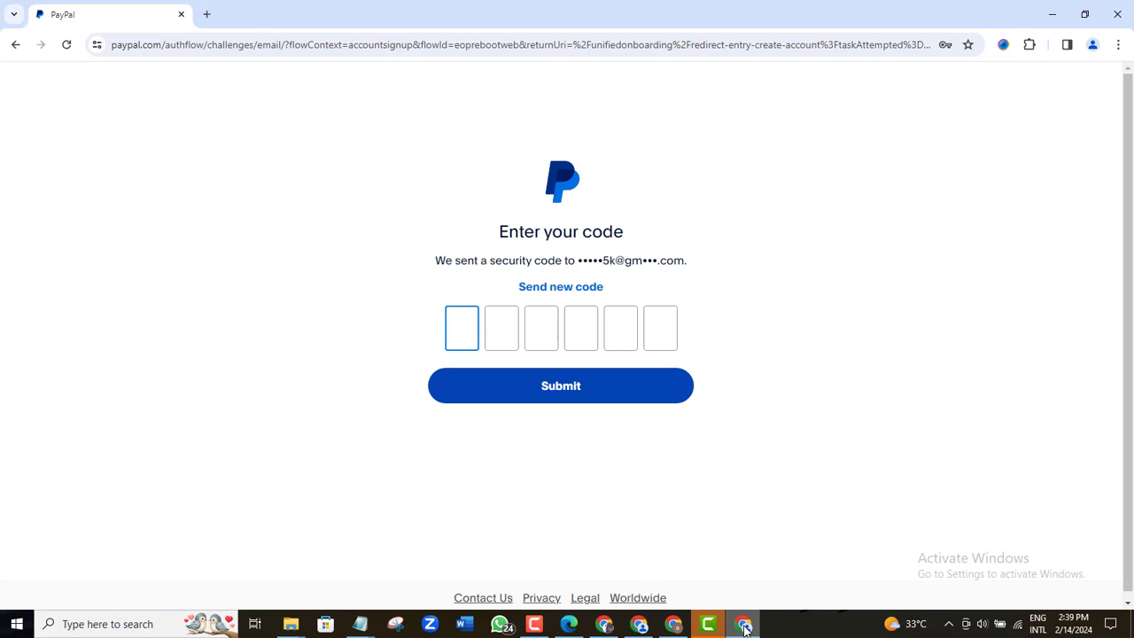
pyautogui.click(462, 315)
pyautogui.hotkey('ctrl', 'v')
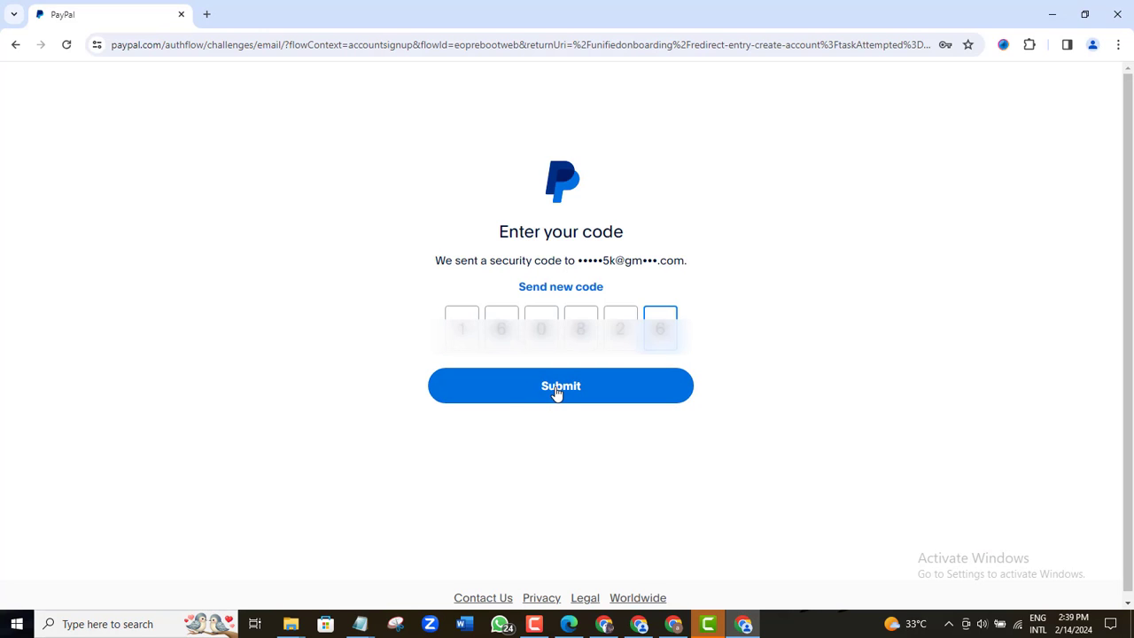
pyautogui.click(558, 390)
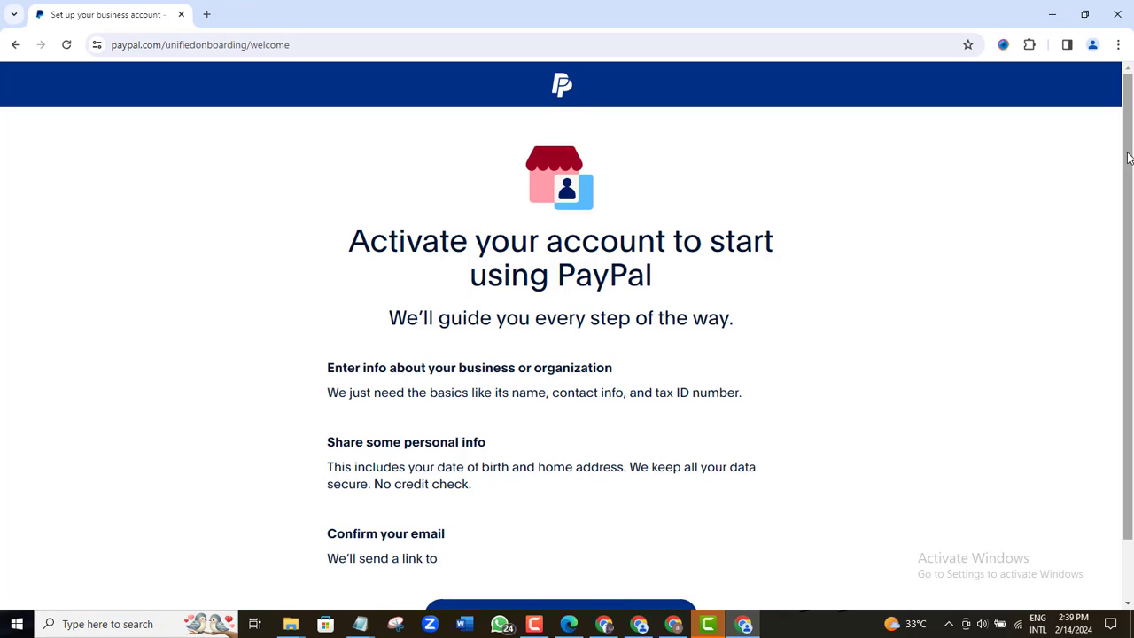
# Step: Begin activation as an Individual seller with business type Sole Proprietorship
pyautogui.scroll(-1, 1130, 177)
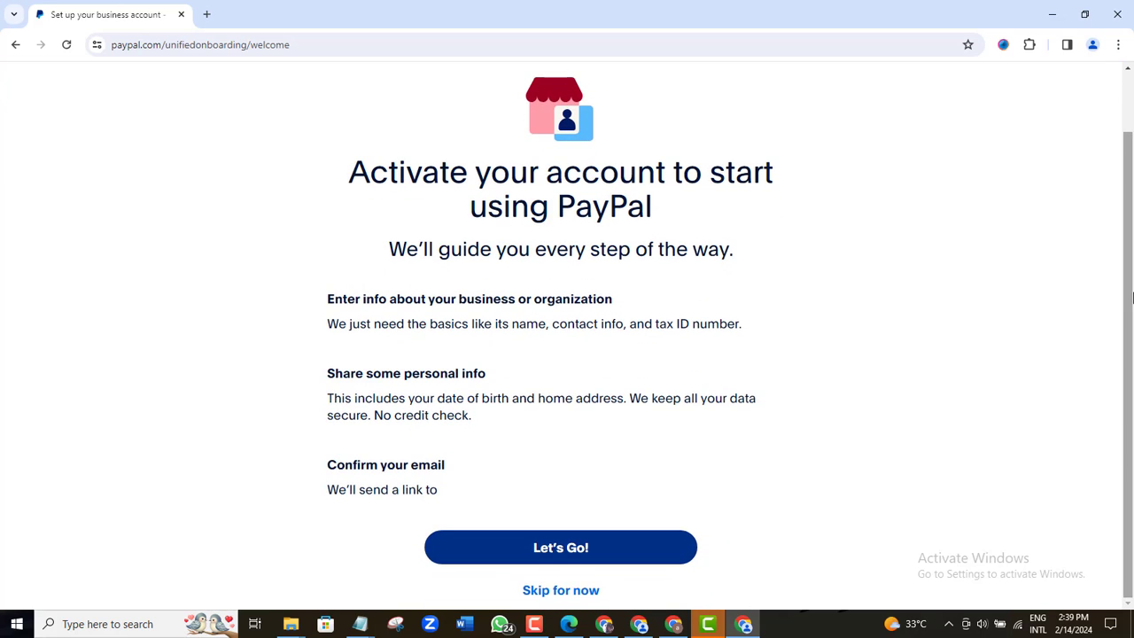
pyautogui.click(574, 549)
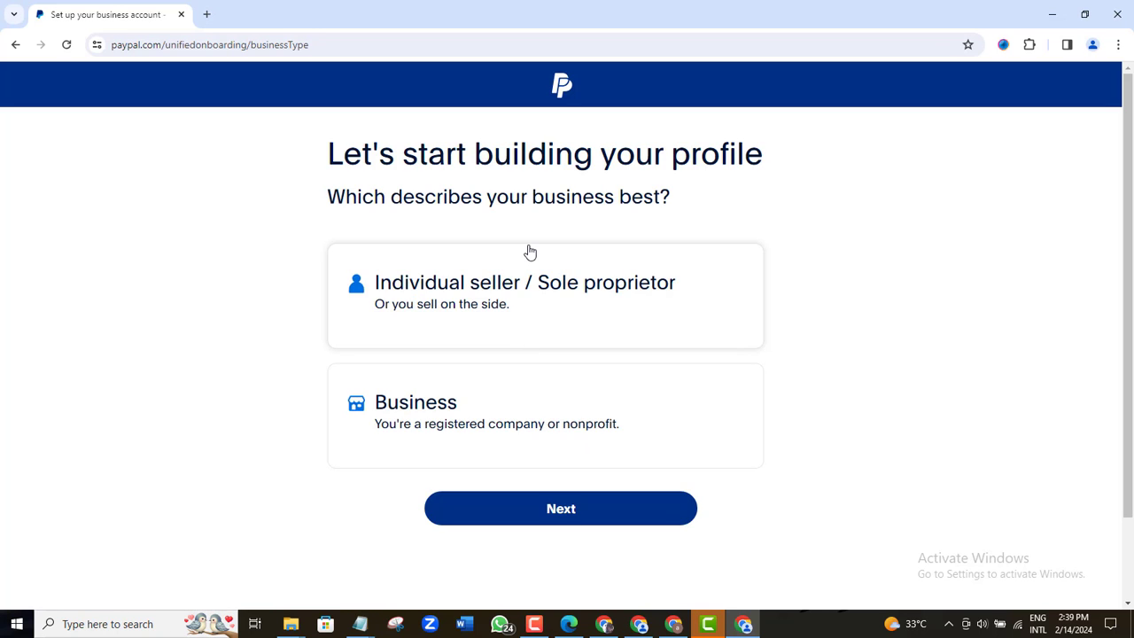
pyautogui.click(525, 323)
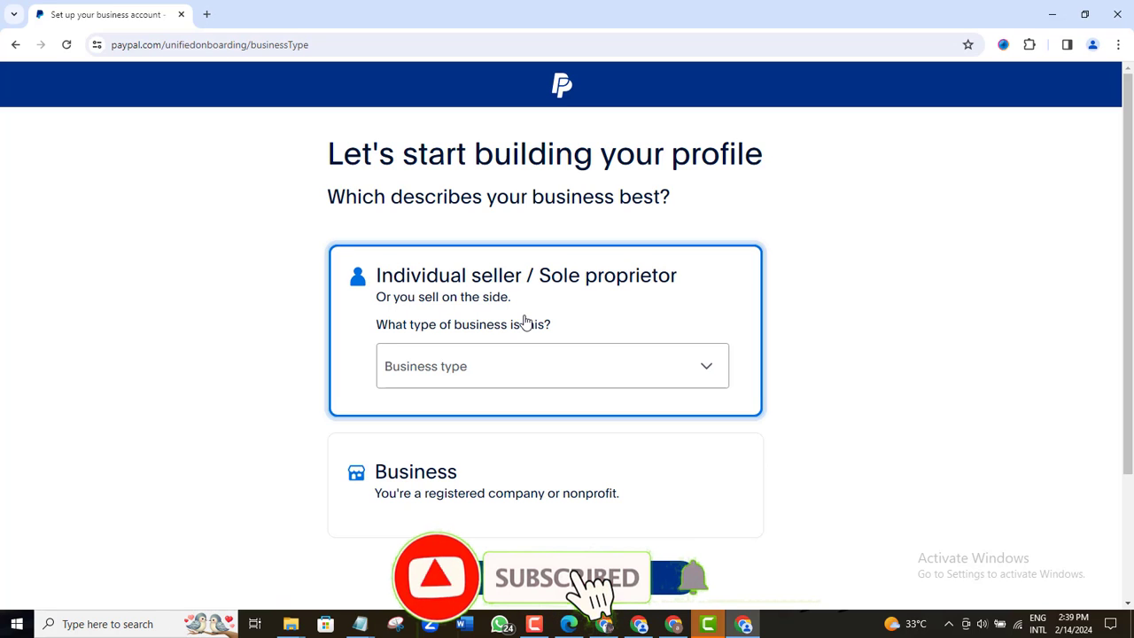
pyautogui.click(708, 374)
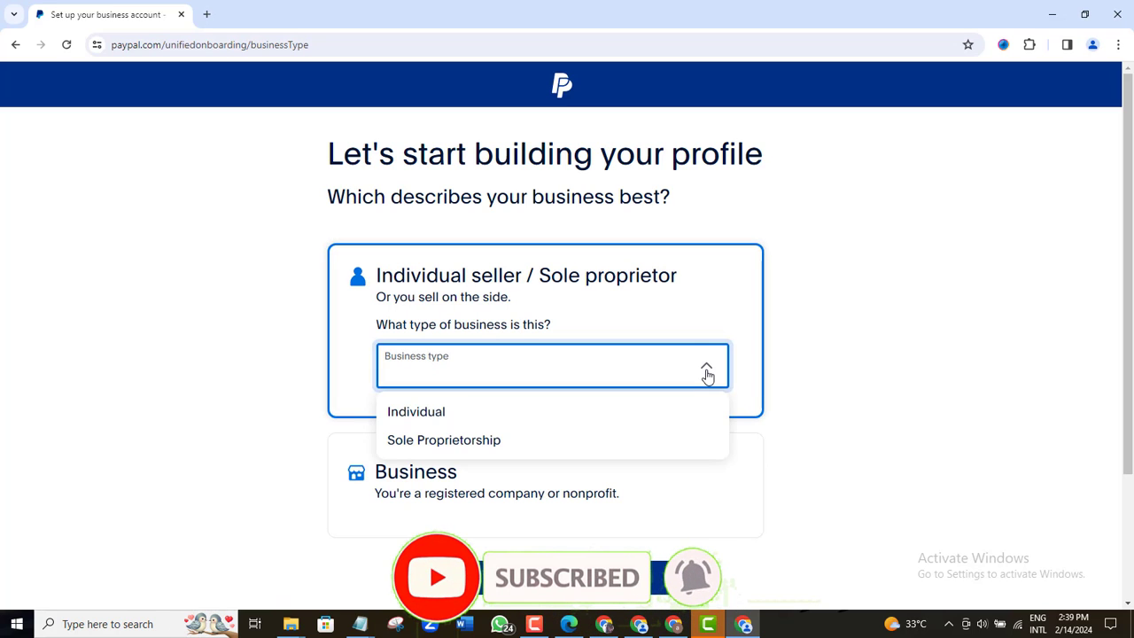
pyautogui.click(477, 443)
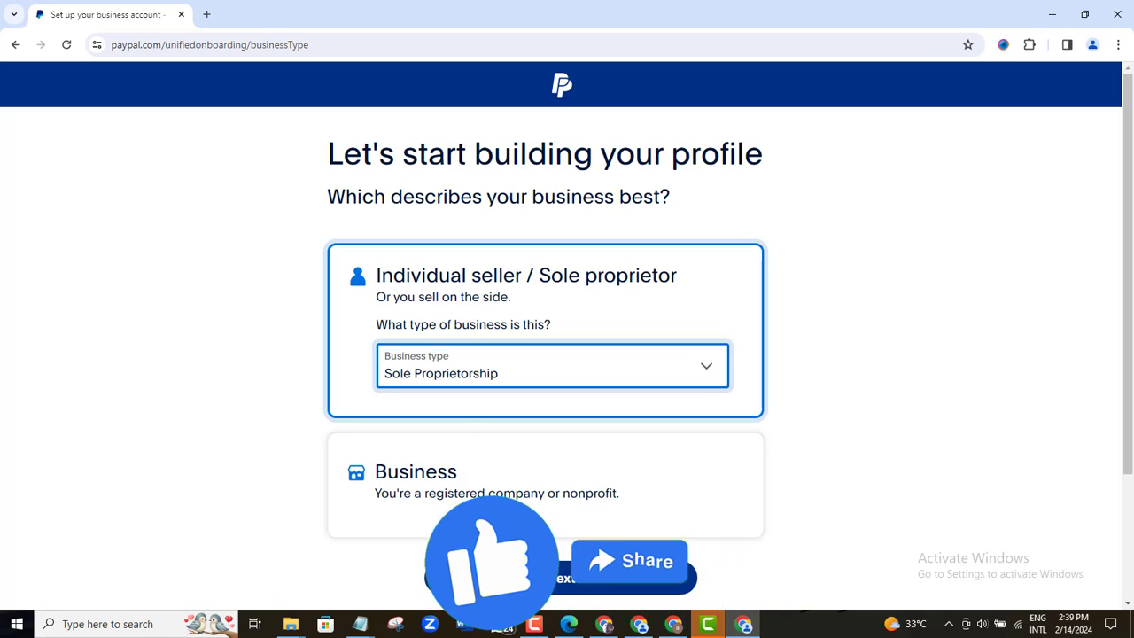
pyautogui.click(574, 580)
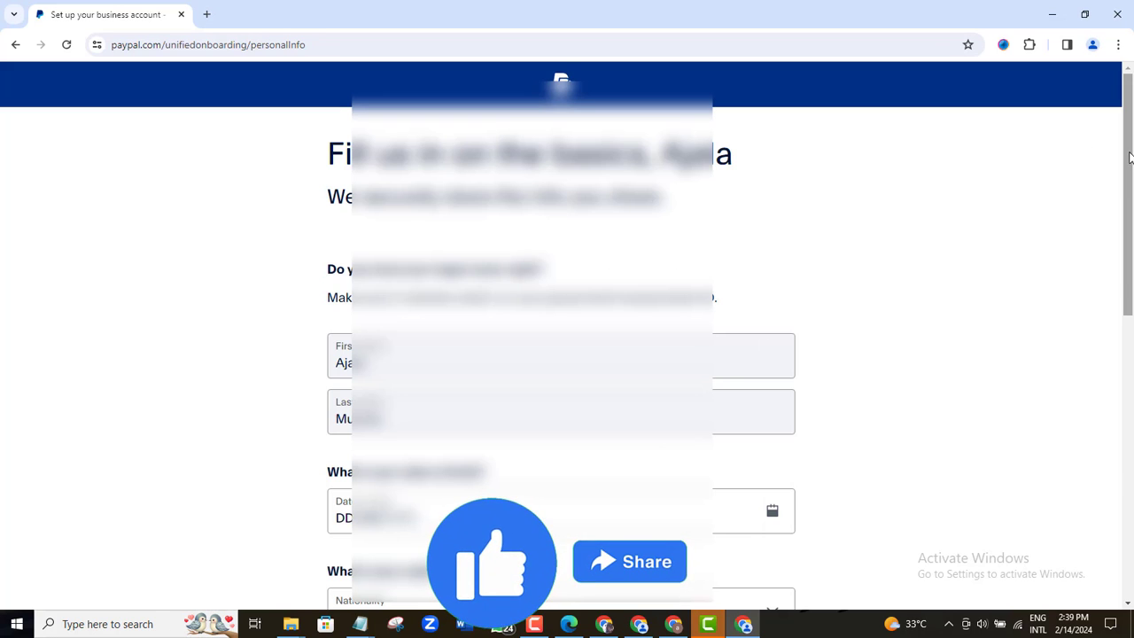
# Step: Enter the date of birth and set nationality to Nigeria
pyautogui.moveTo(1132, 155); pyautogui.dragTo(1130, 241)
pyautogui.click(532, 330)
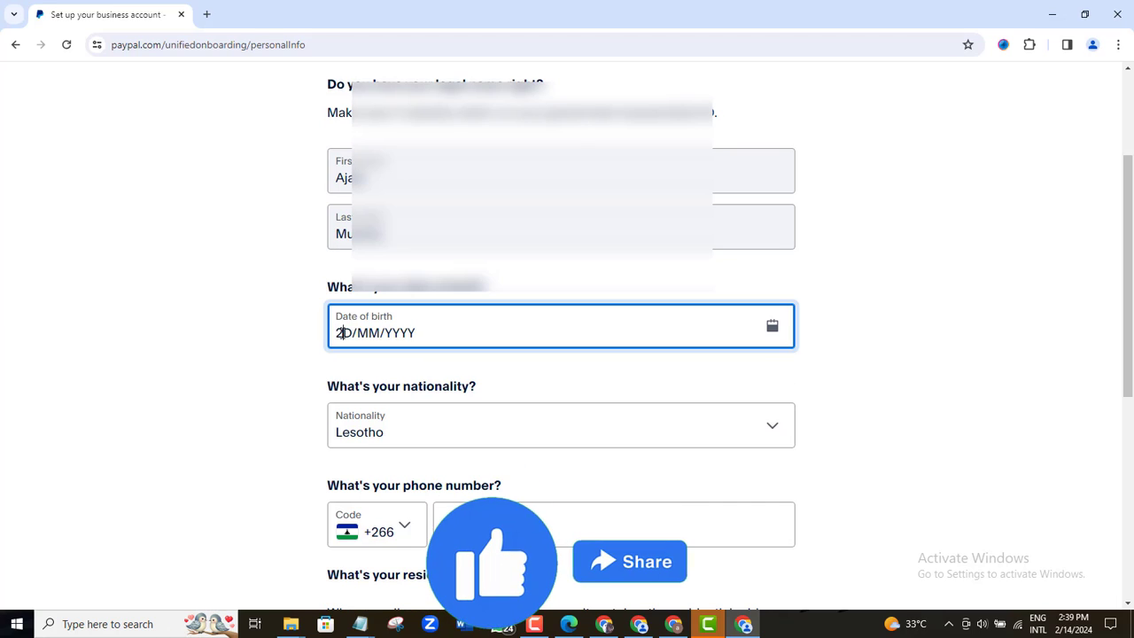
pyautogui.write('20')
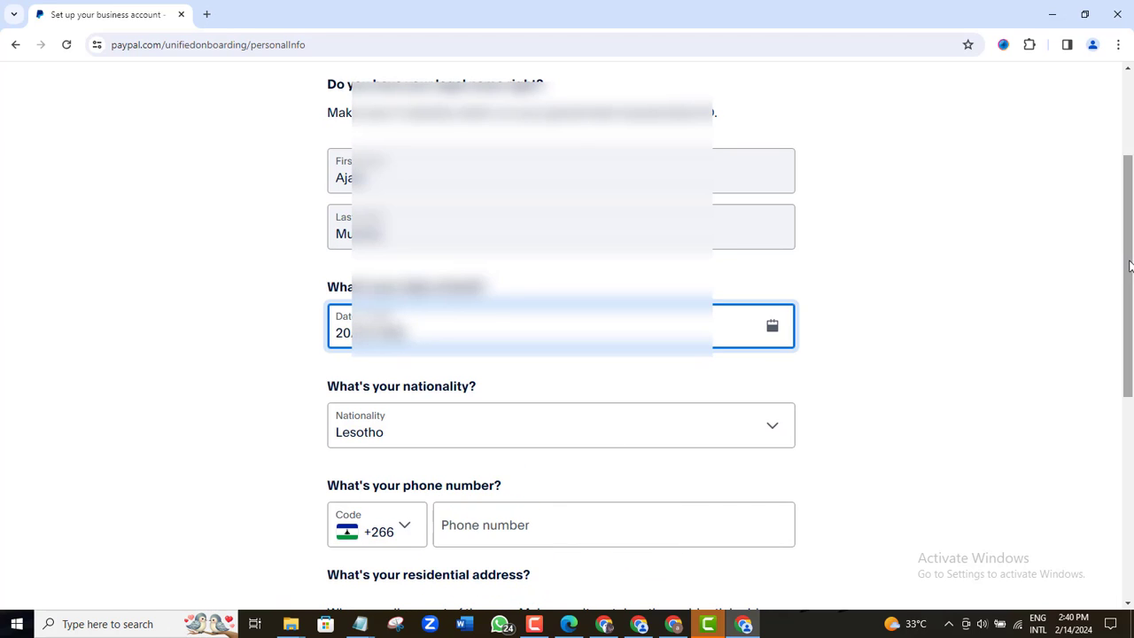
pyautogui.moveTo(1130, 266); pyautogui.dragTo(1131, 328)
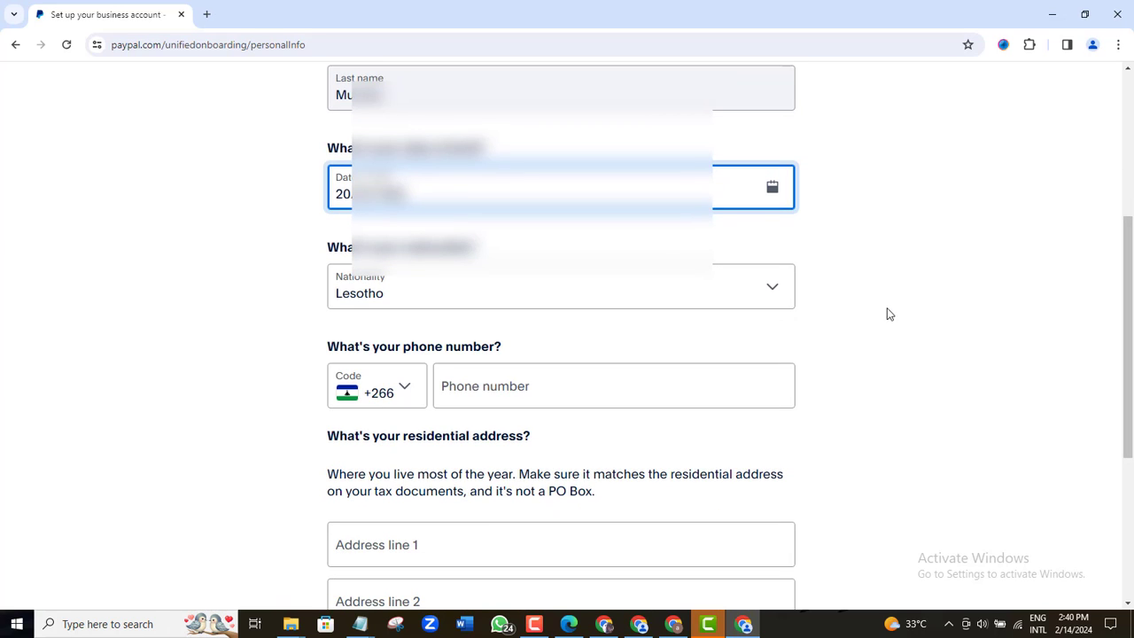
pyautogui.click(772, 304)
pyautogui.write('nnn')
pyautogui.press('BackSpace')
pyautogui.press('BackSpace')
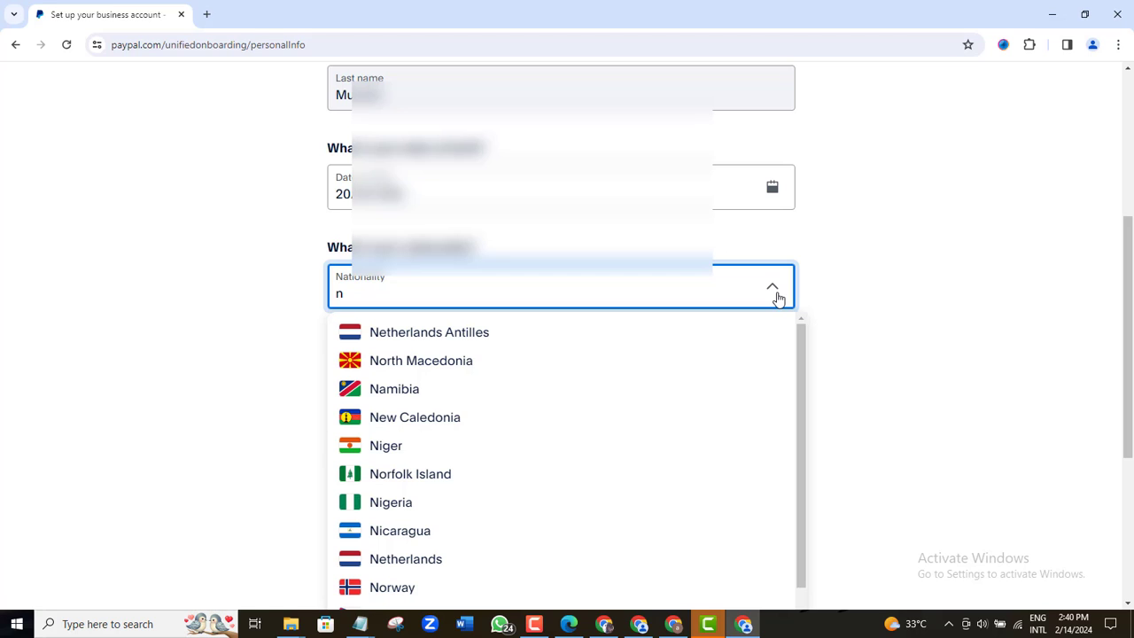
pyautogui.click(390, 505)
# Step: Choose the Nigeria +234 dialling code and enter the phone number
pyautogui.click(406, 391)
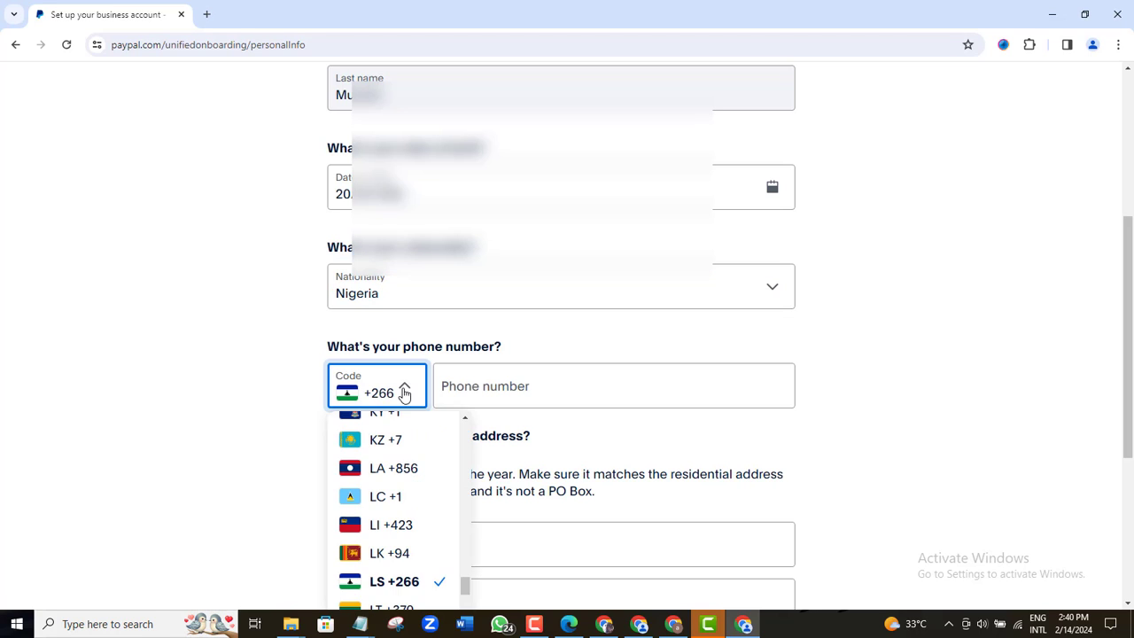
pyautogui.scroll(-5, 464, 587)
pyautogui.click(395, 576)
pyautogui.click(506, 392)
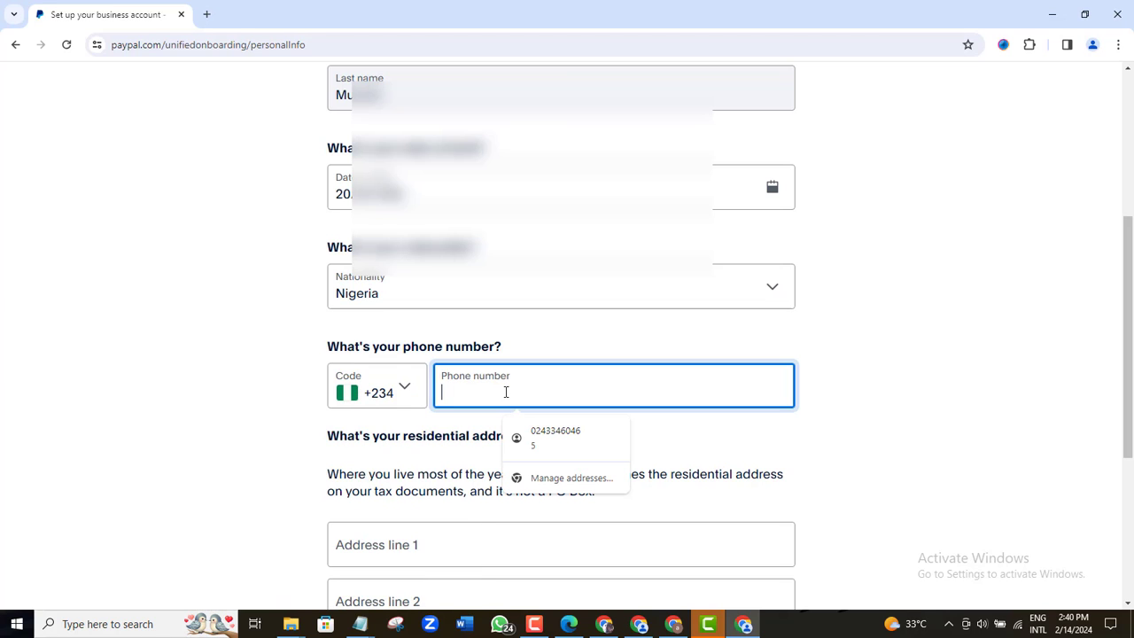
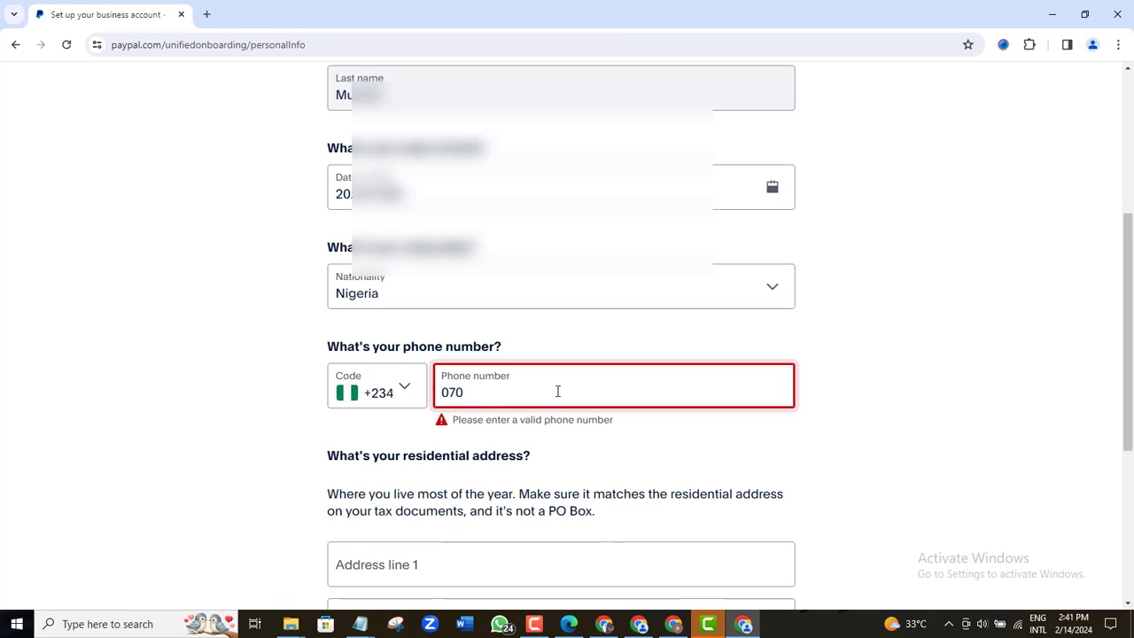
# Step: Enter the residential street address line with the house number
pyautogui.scroll(-3, 557, 390)
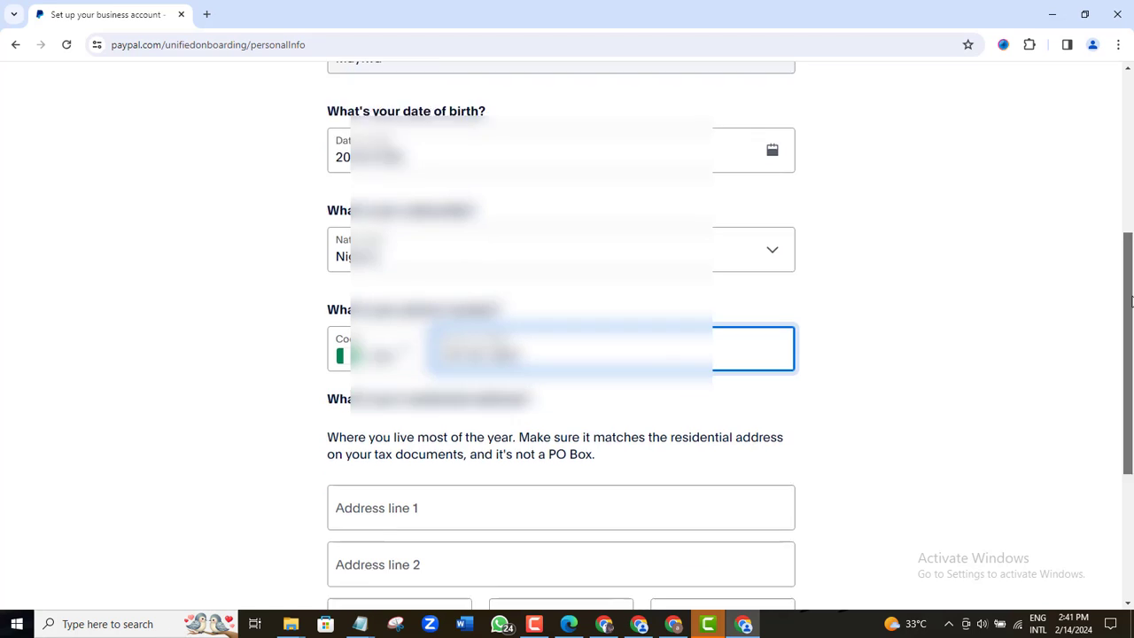
pyautogui.click(457, 326)
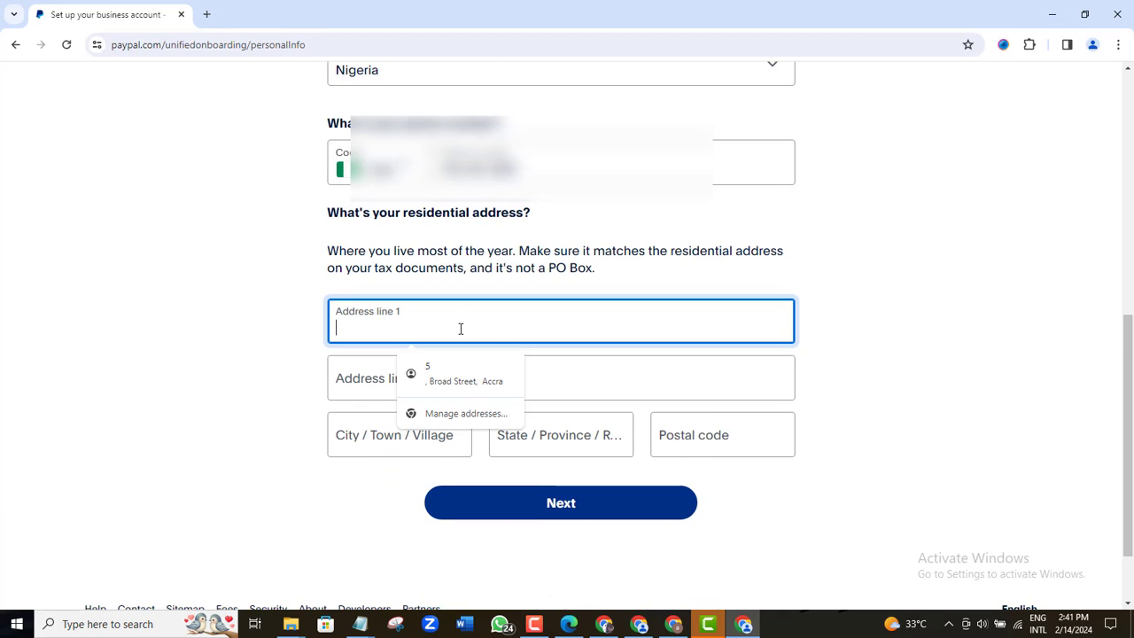
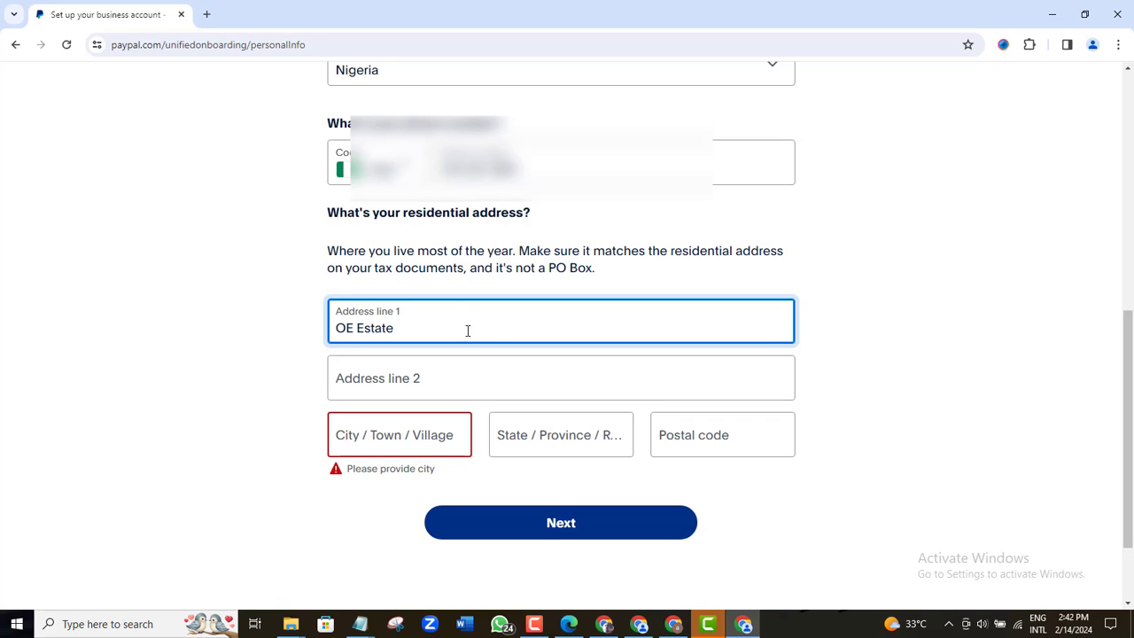
pyautogui.click(337, 328)
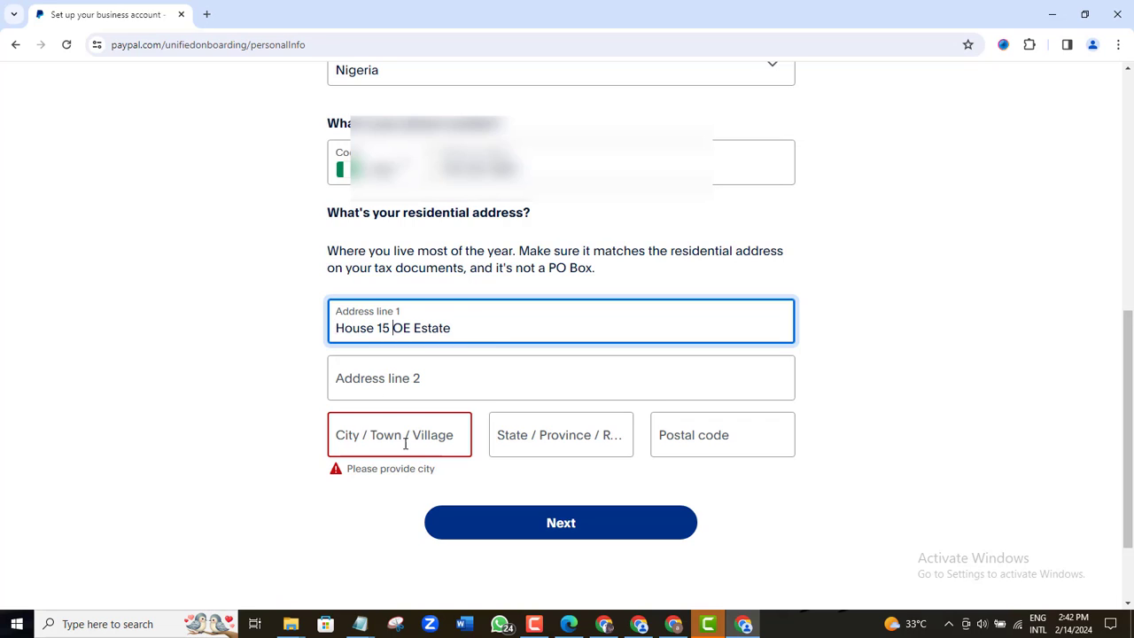
# Step: Fill in city Lagos, state Lagos and the postal code, then submit the details
pyautogui.click(399, 437)
pyautogui.write('A')
pyautogui.press('BackSpace')
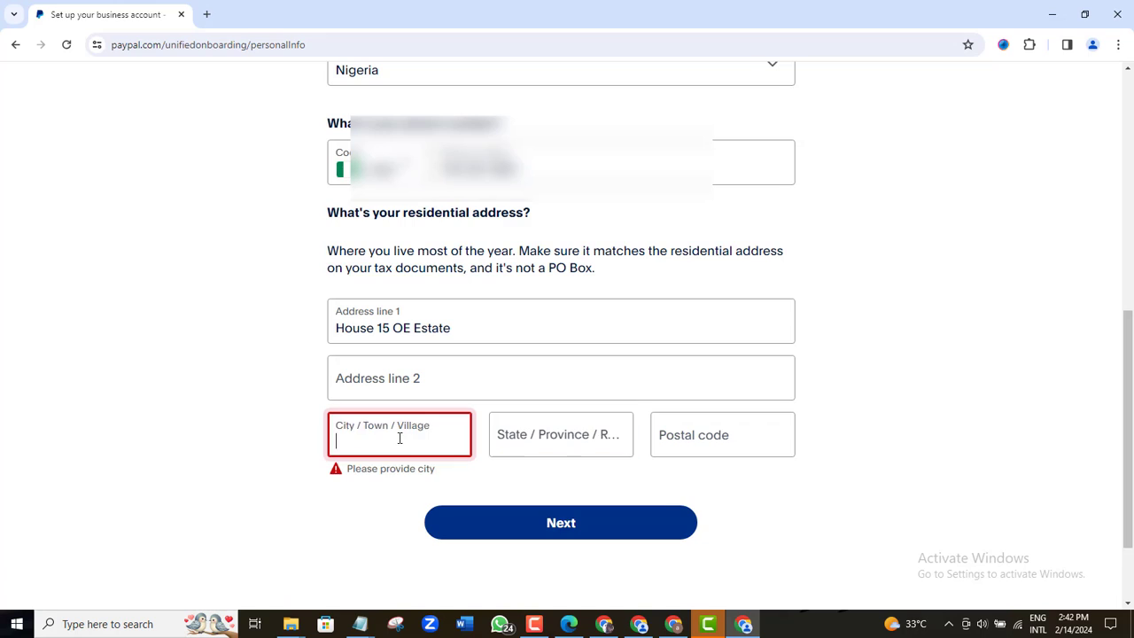
pyautogui.write('Lagos')
pyautogui.click(508, 432)
pyautogui.write('Lagos')
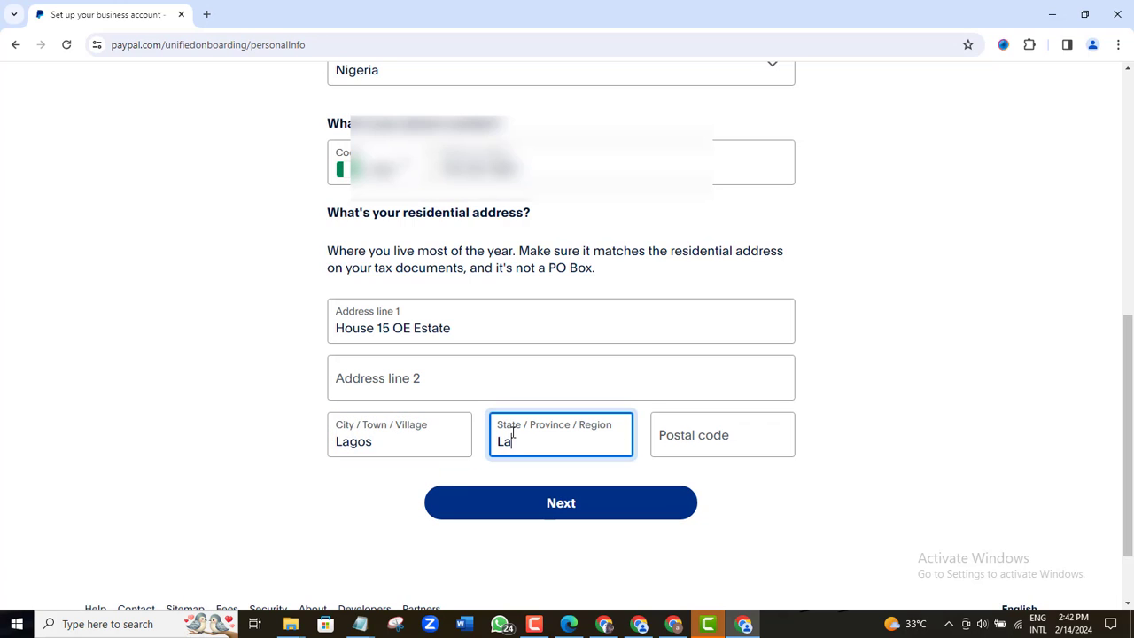
pyautogui.click(675, 432)
pyautogui.write('0000')
pyautogui.write('1')
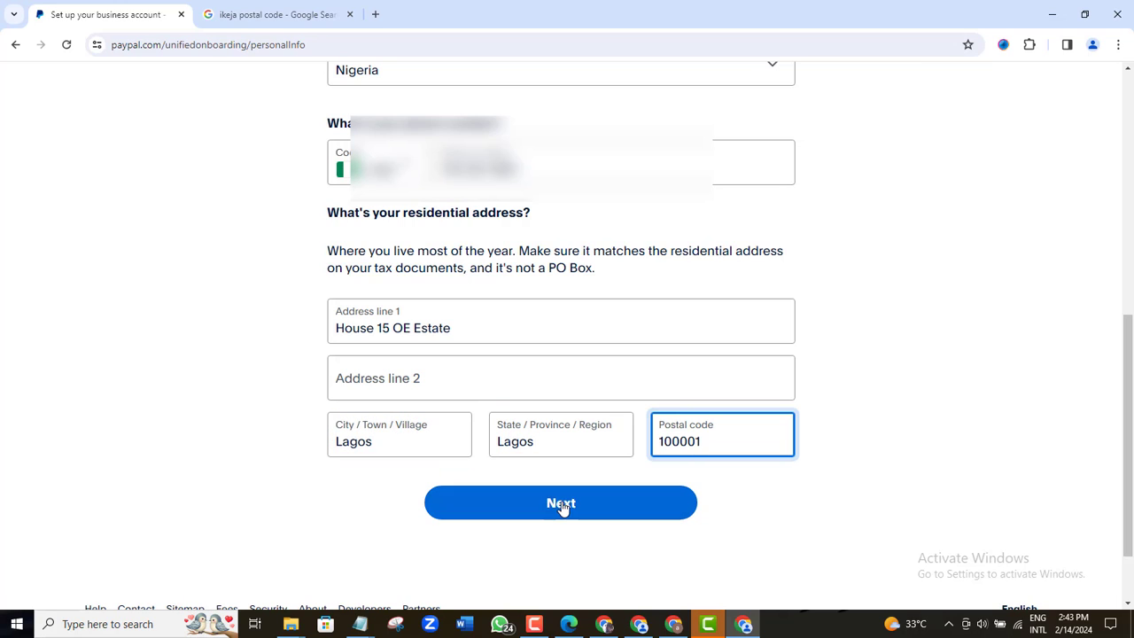
pyautogui.click(561, 504)
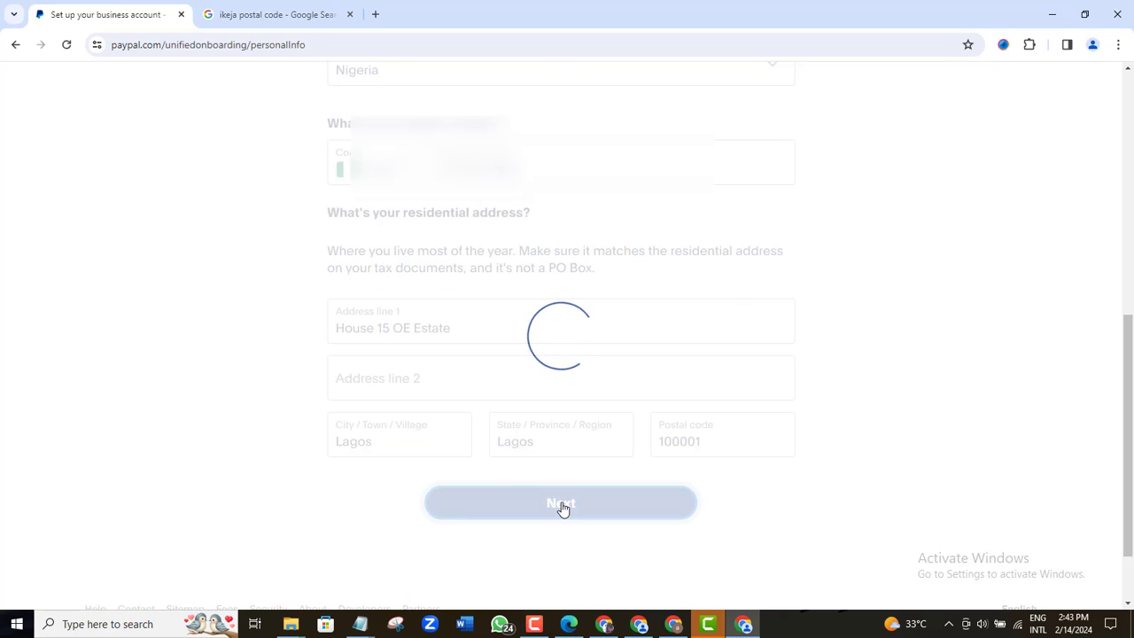
# Step: Use the full legal name as business name and enter the business registration number
pyautogui.scroll(-1, 1130, 193)
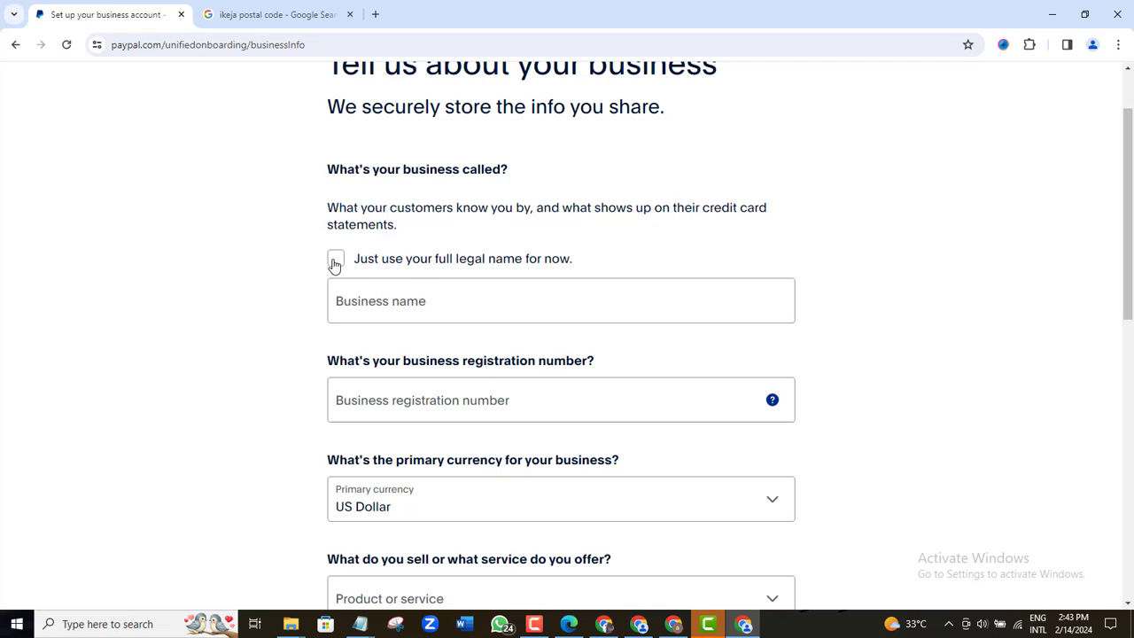
pyautogui.click(336, 264)
pyautogui.click(336, 261)
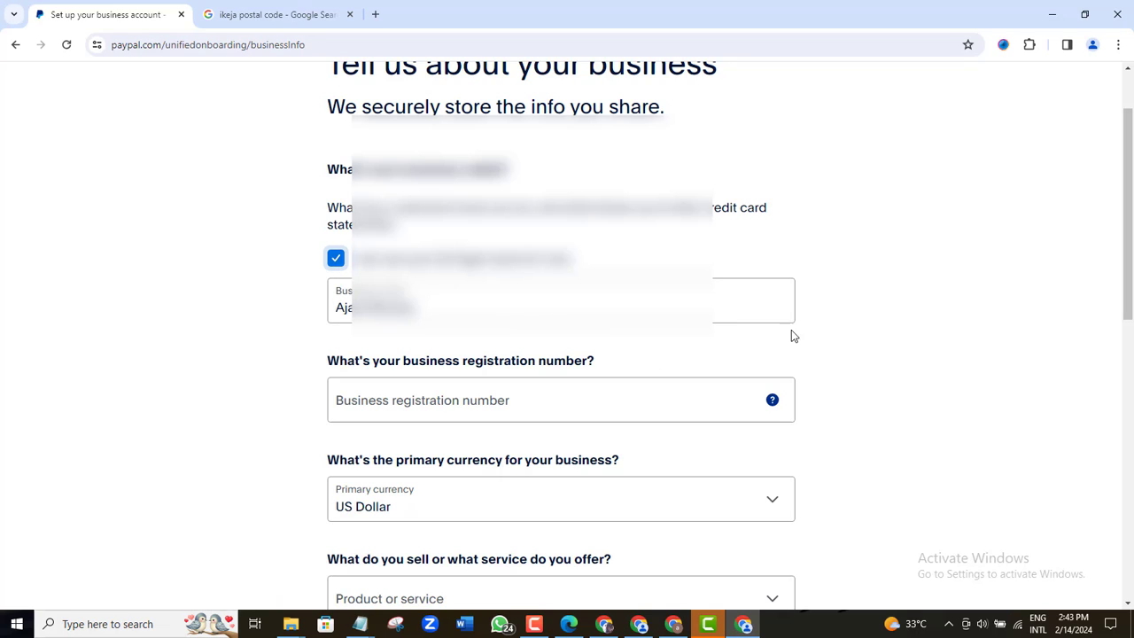
pyautogui.moveTo(1129, 206); pyautogui.dragTo(1129, 253)
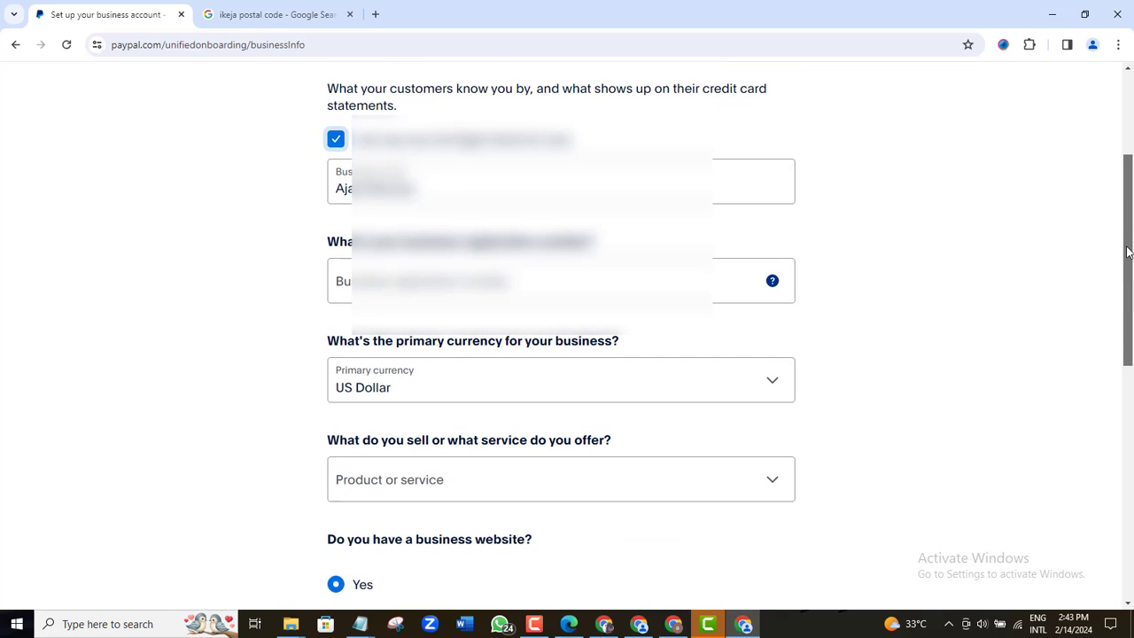
pyautogui.moveTo(760, 293)
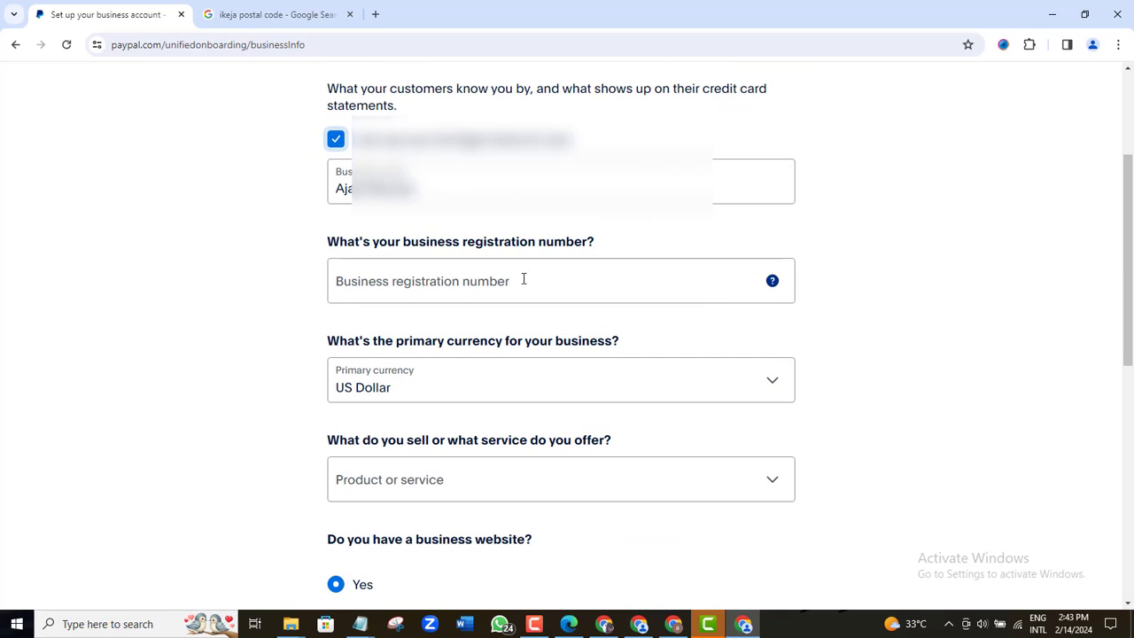
pyautogui.click(497, 282)
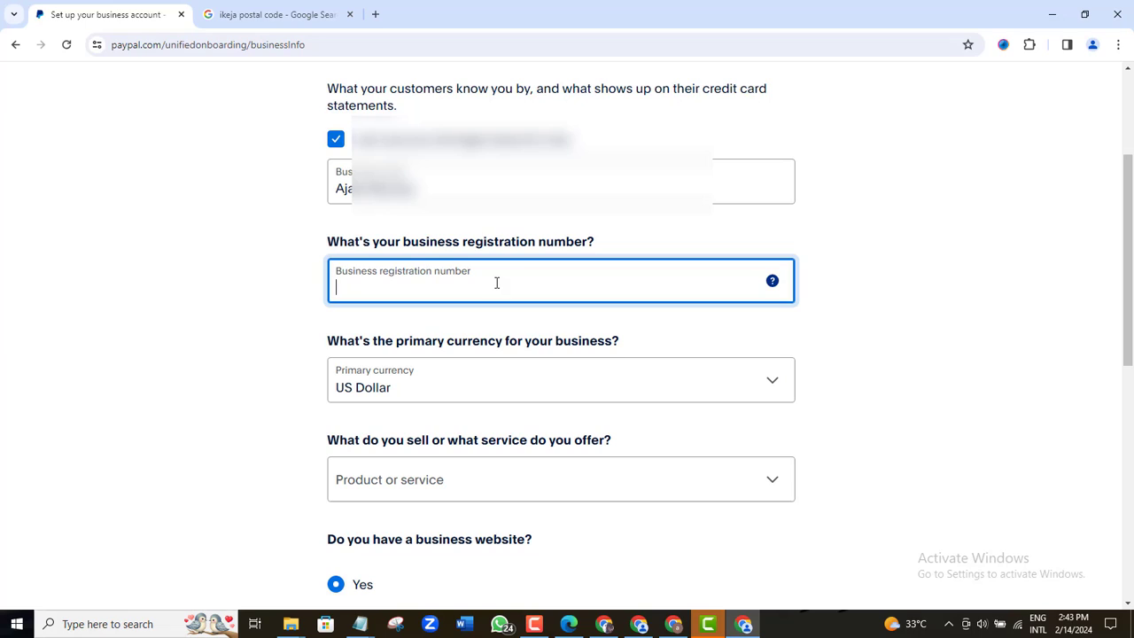
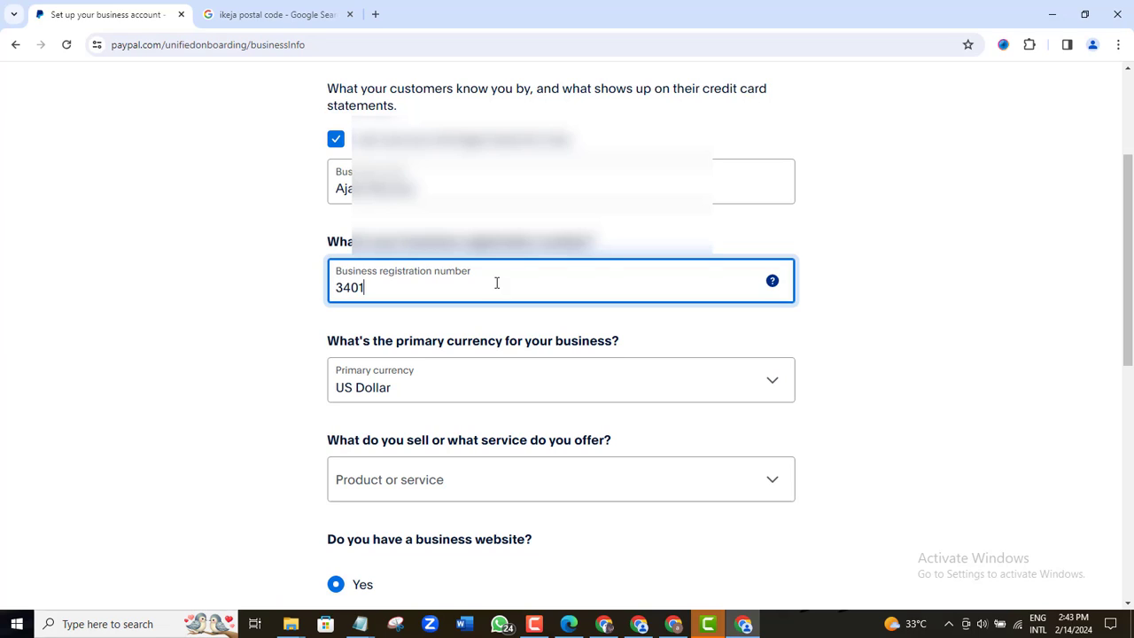
# Step: Set the business category to Miscellaneous Publishing and Printing
pyautogui.scroll(-2, 644, 368)
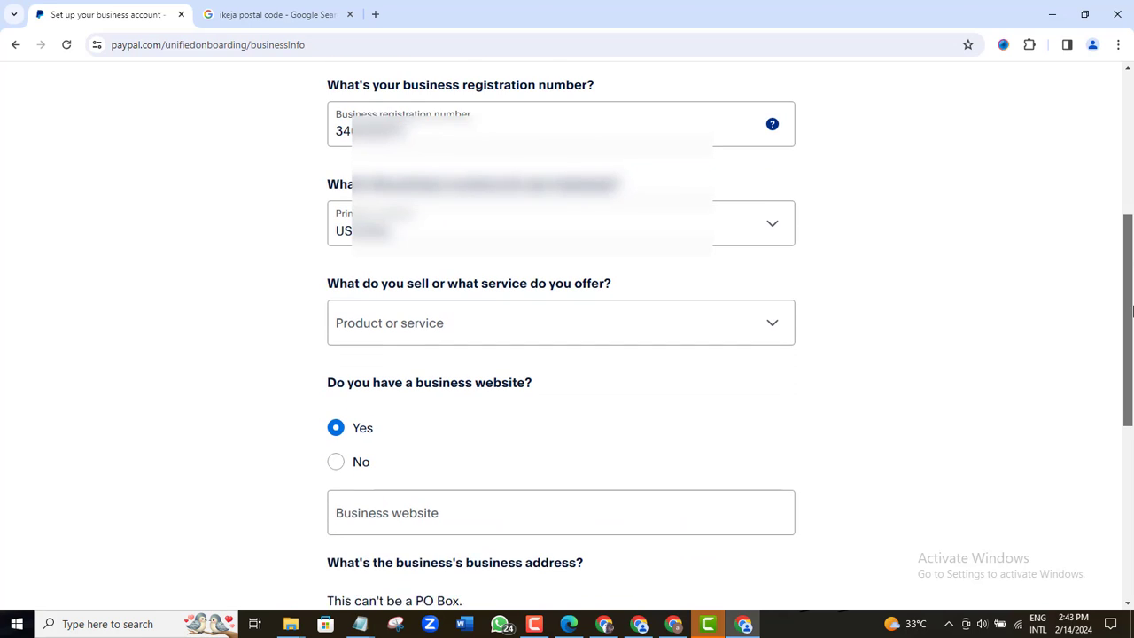
pyautogui.click(867, 277)
pyautogui.click(773, 316)
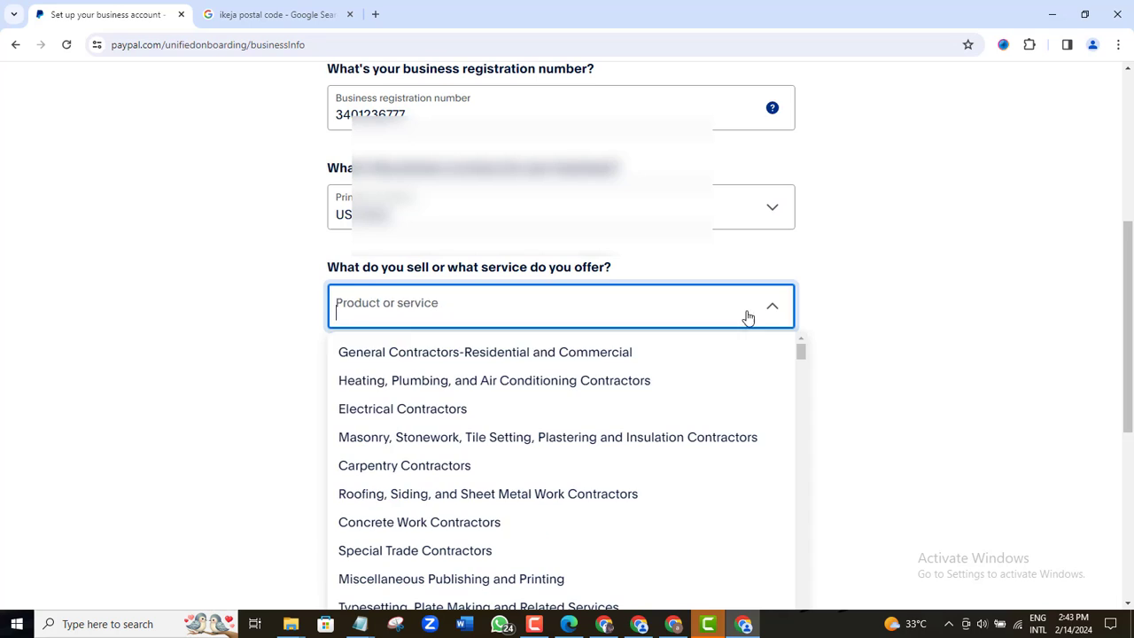
pyautogui.scroll(-3, 805, 373)
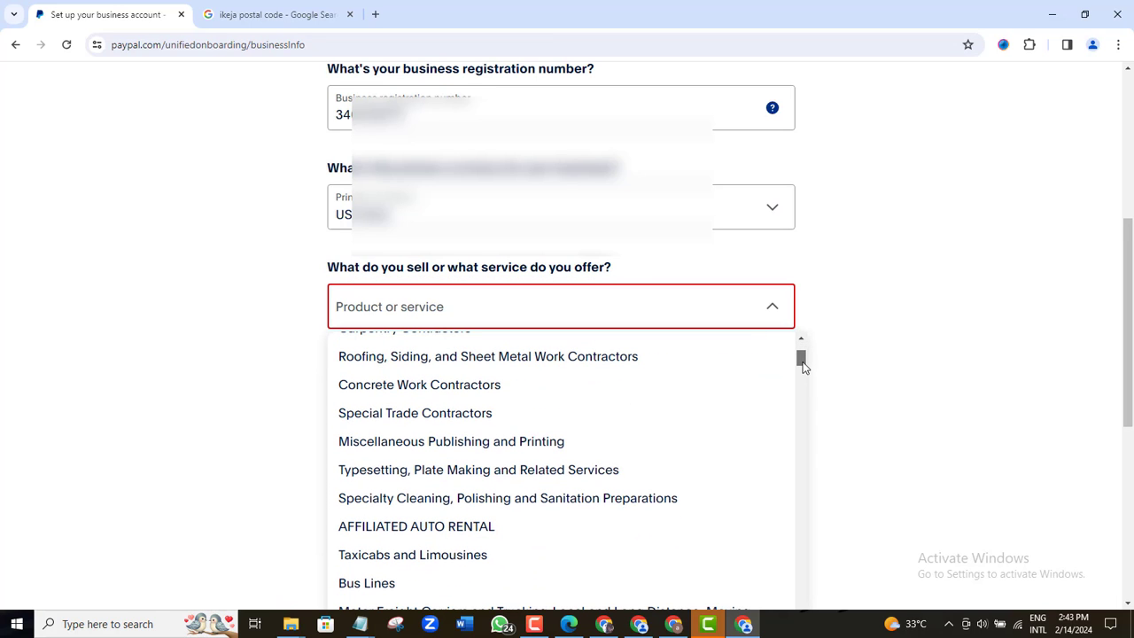
pyautogui.click(618, 443)
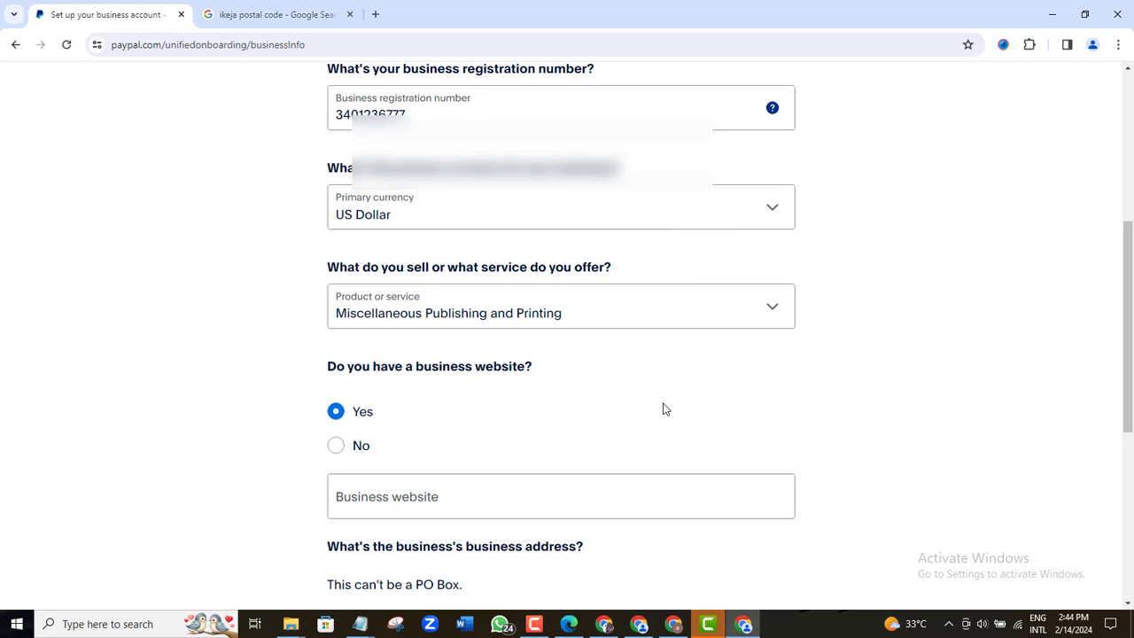
# Step: Mark no website, use the residential address as business address, and submit
pyautogui.click(337, 447)
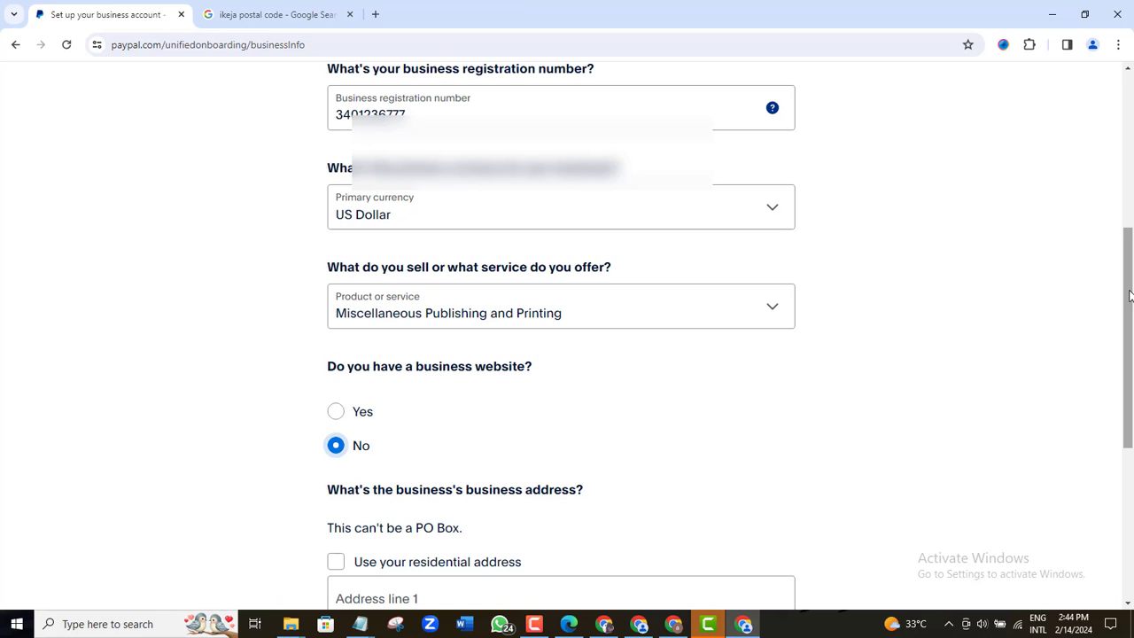
pyautogui.moveTo(1129, 298); pyautogui.dragTo(1132, 376)
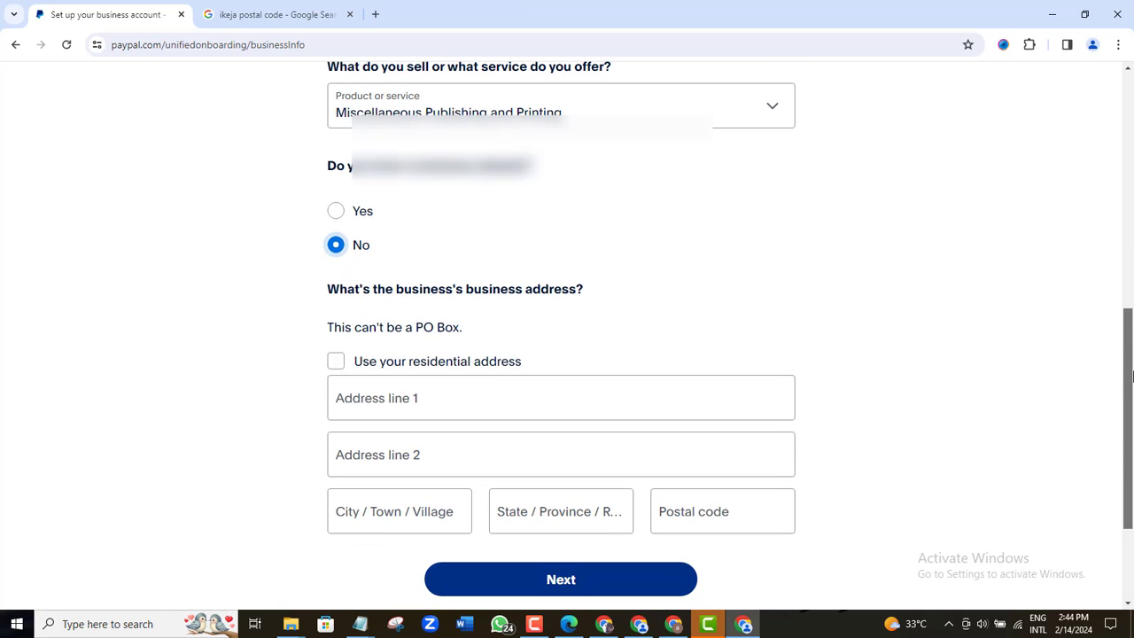
pyautogui.click(337, 362)
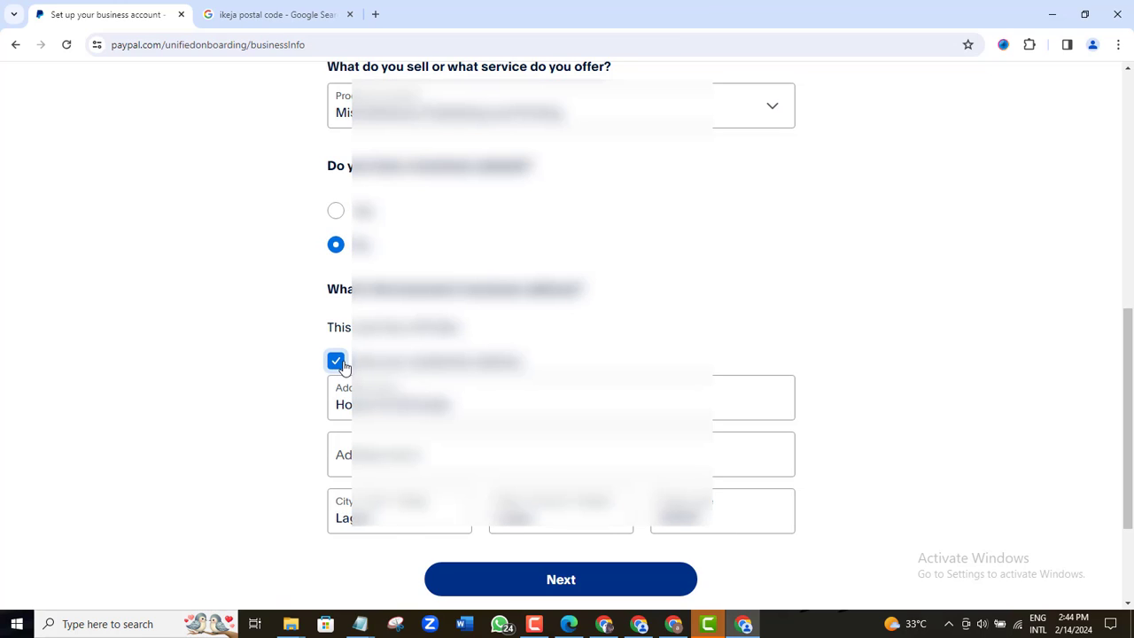
pyautogui.scroll(-2, 1129, 353)
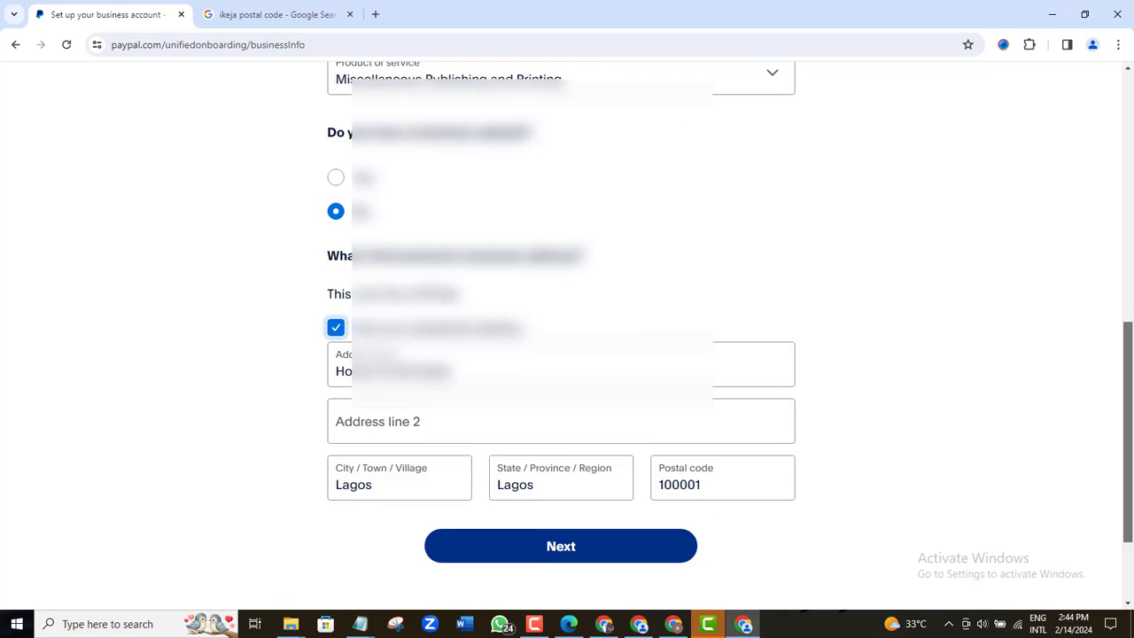
pyautogui.click(597, 467)
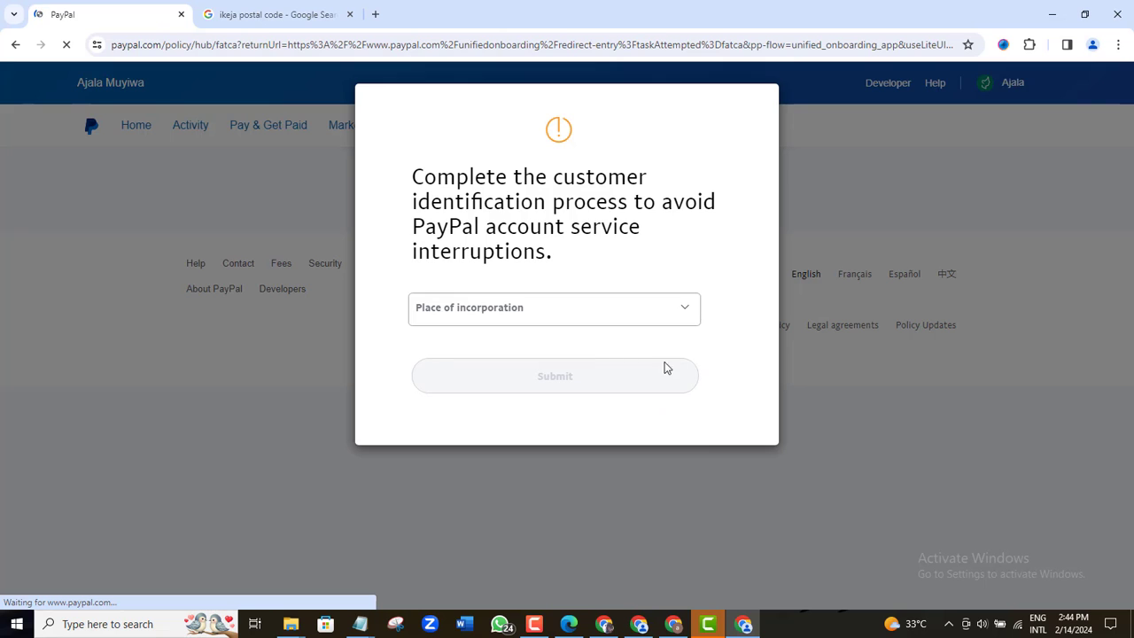
# Step: Choose Nigeria from the Place of incorporation list and submit it
pyautogui.click(684, 317)
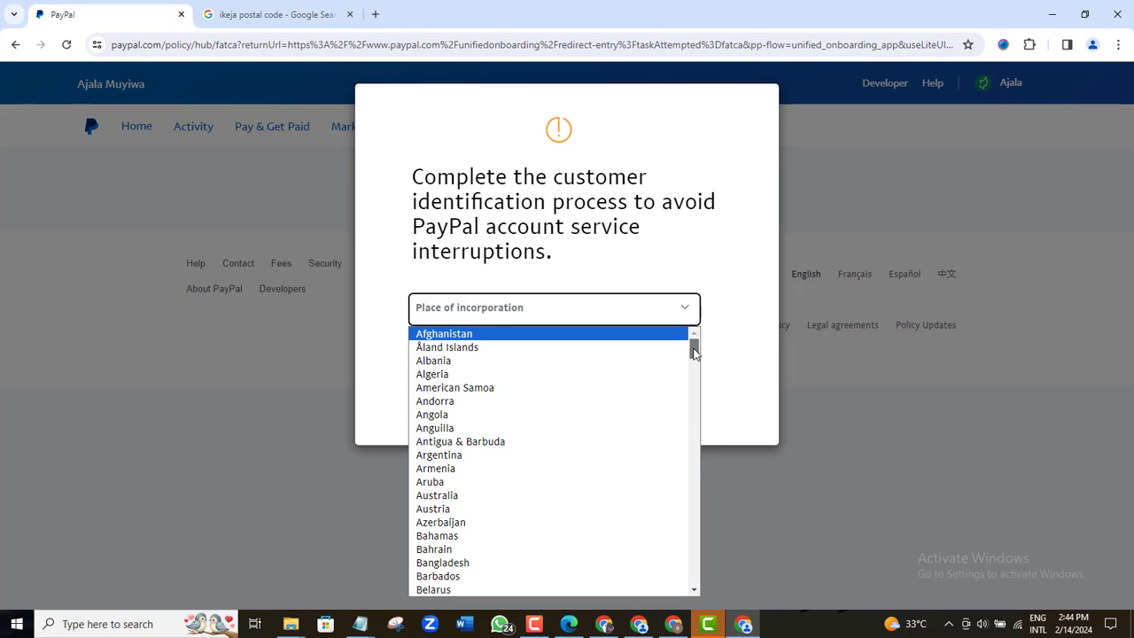
pyautogui.moveTo(695, 352); pyautogui.dragTo(705, 505)
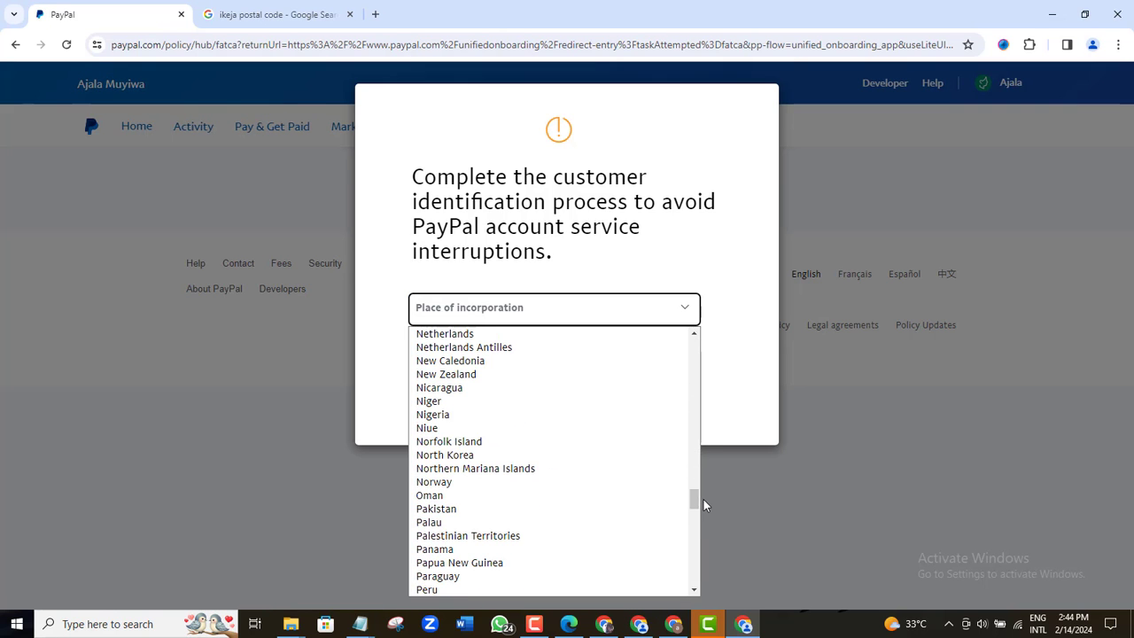
pyautogui.click(469, 414)
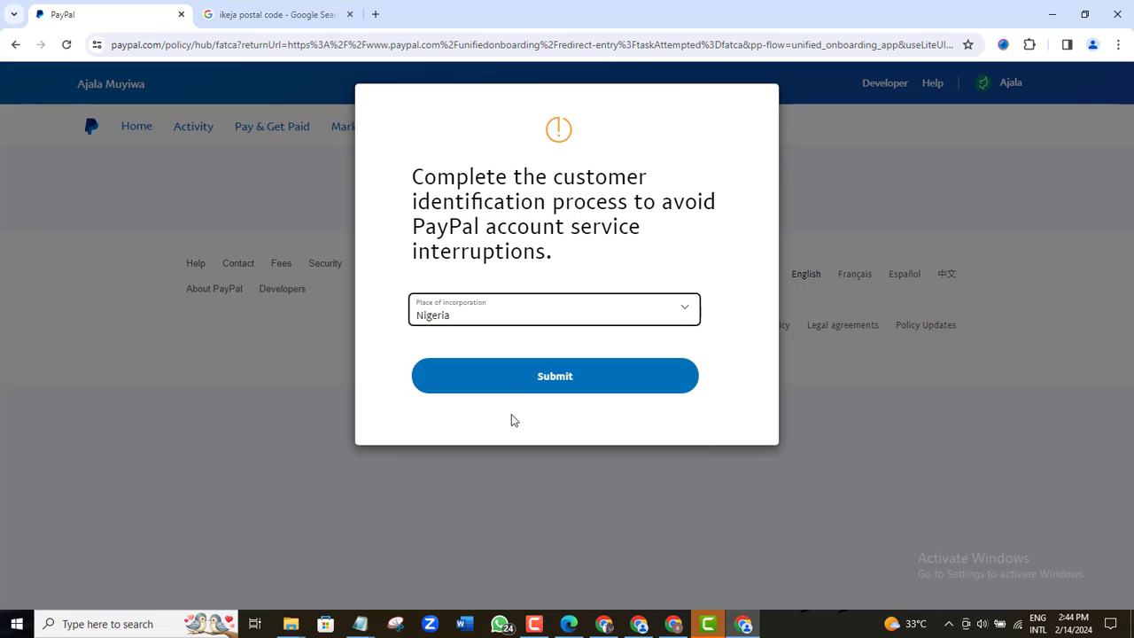
pyautogui.click(550, 381)
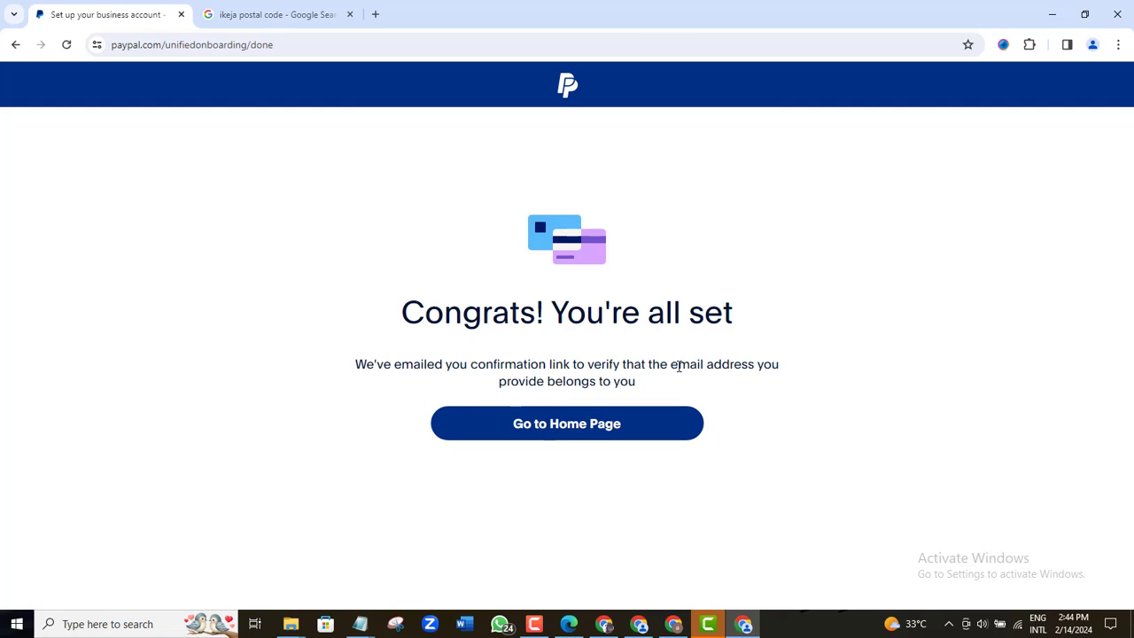
# Step: Resend the confirmation link, follow it from the Gmail message, and log in to confirm
pyautogui.click(660, 424)
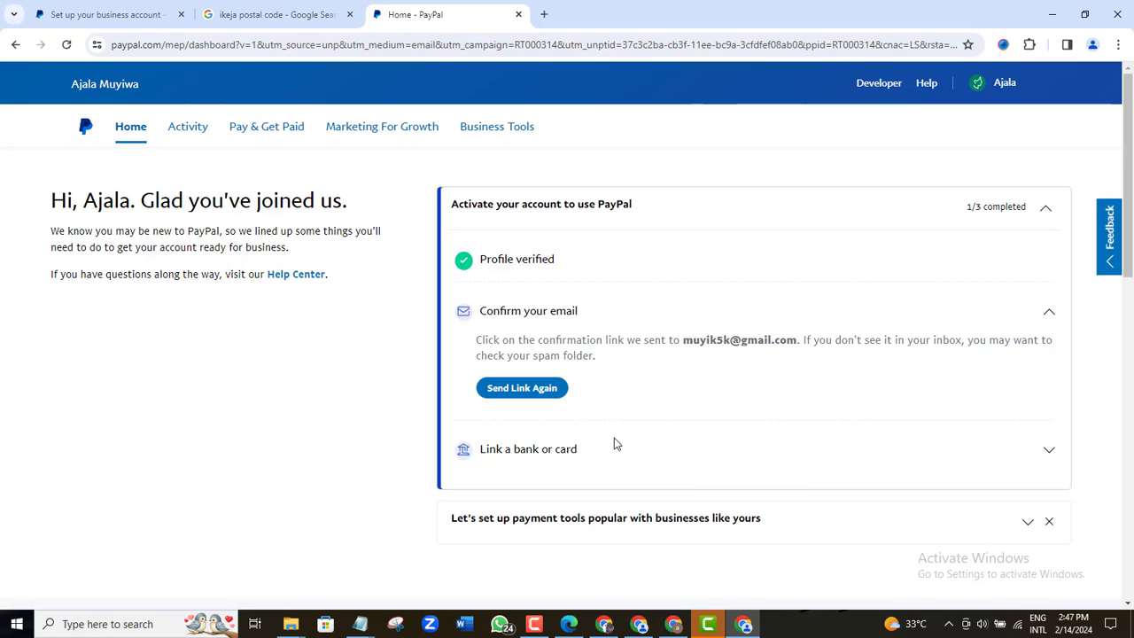
pyautogui.click(511, 395)
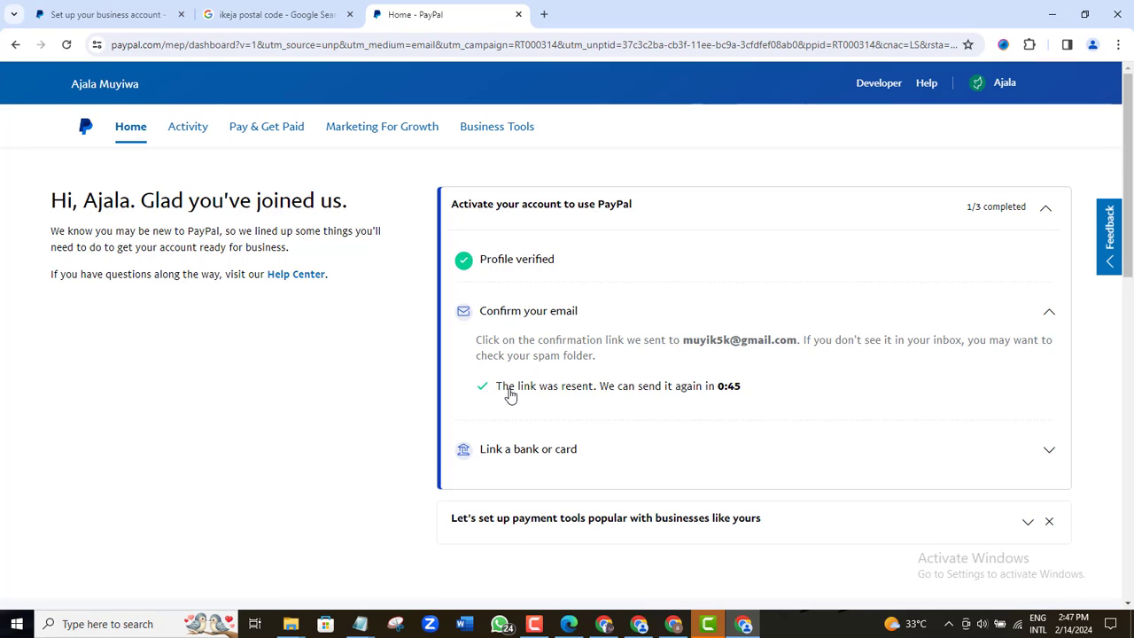
pyautogui.hotkey('alt', 'Tab')
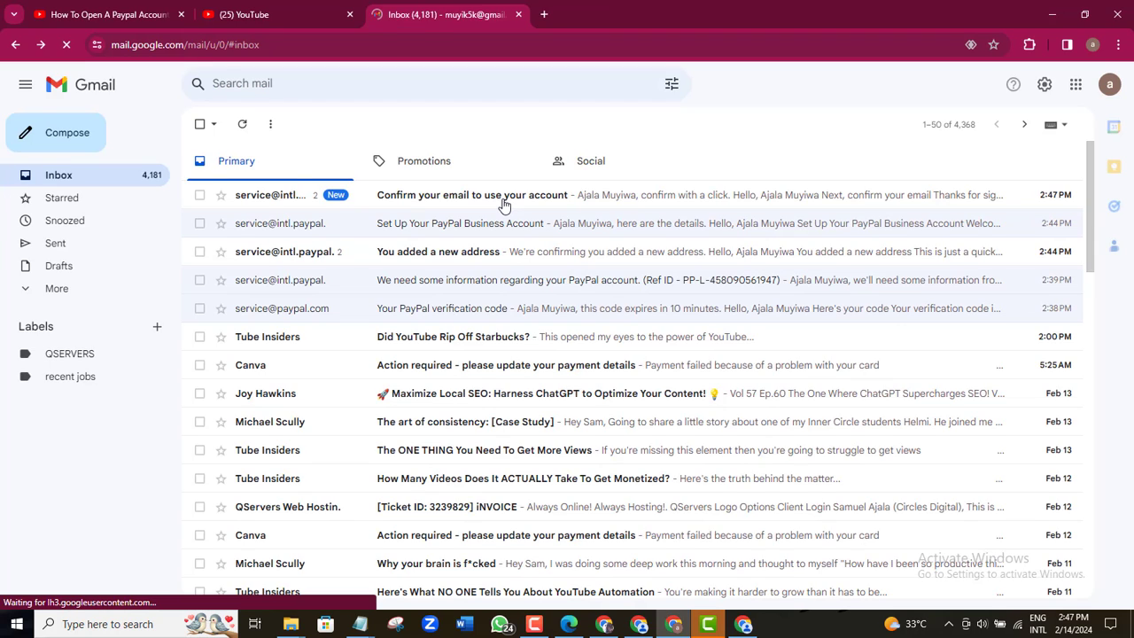
pyautogui.click(503, 204)
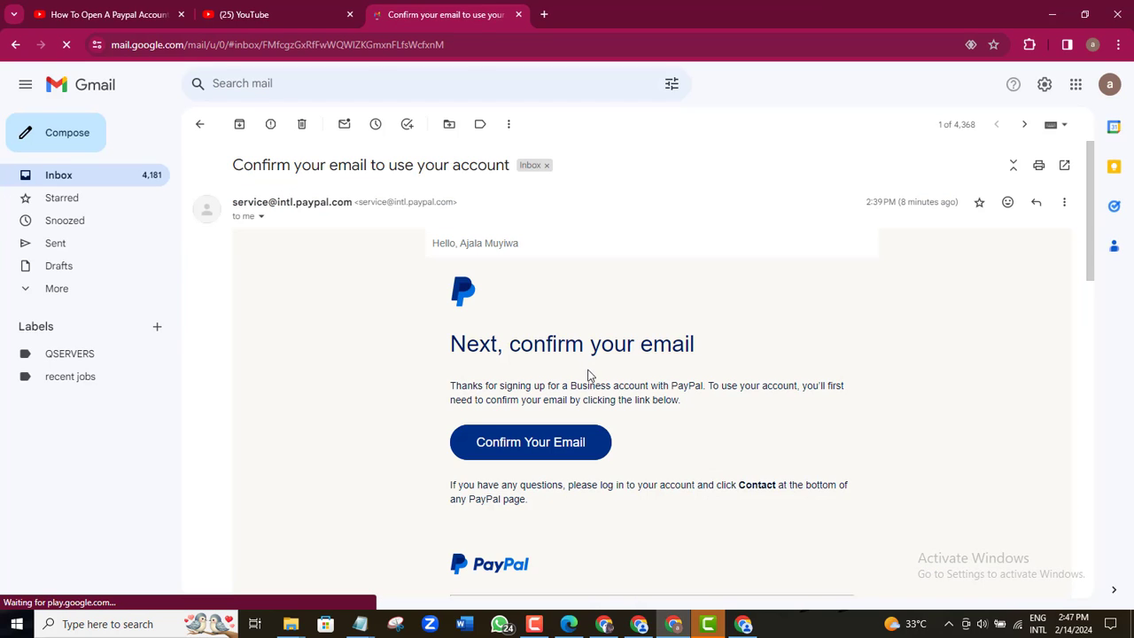
pyautogui.click(570, 445)
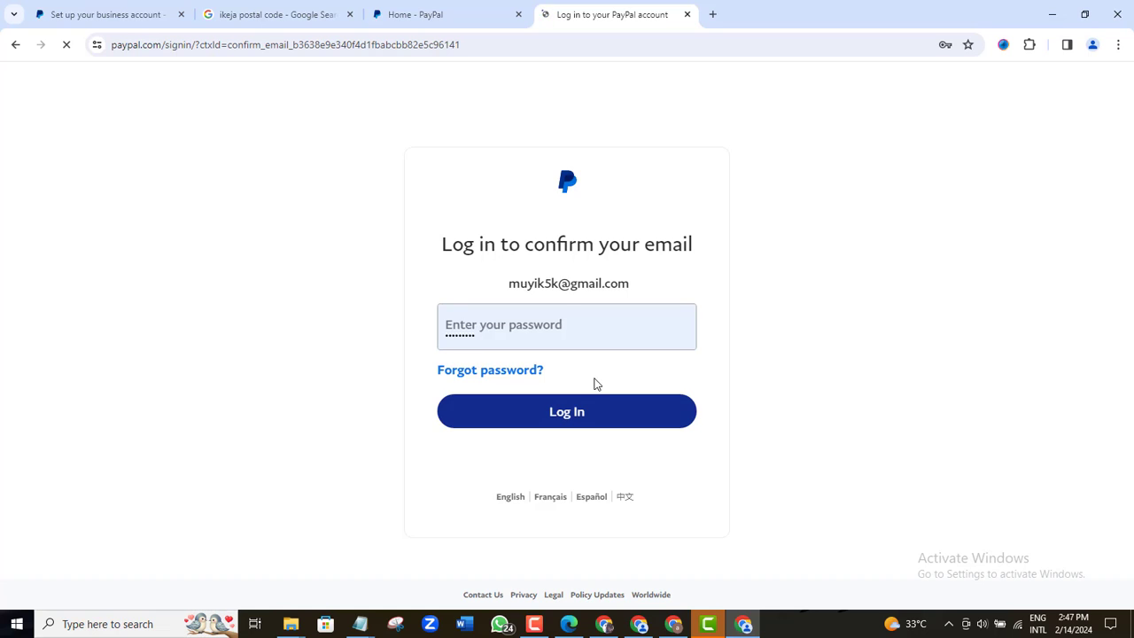
pyautogui.click(560, 413)
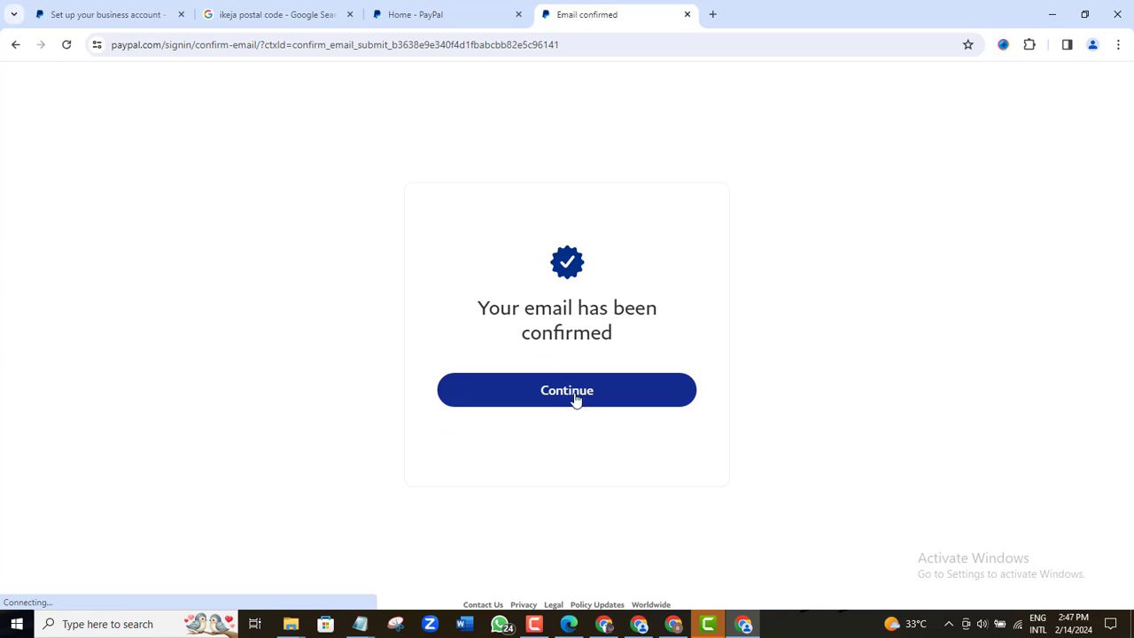
pyautogui.click(574, 398)
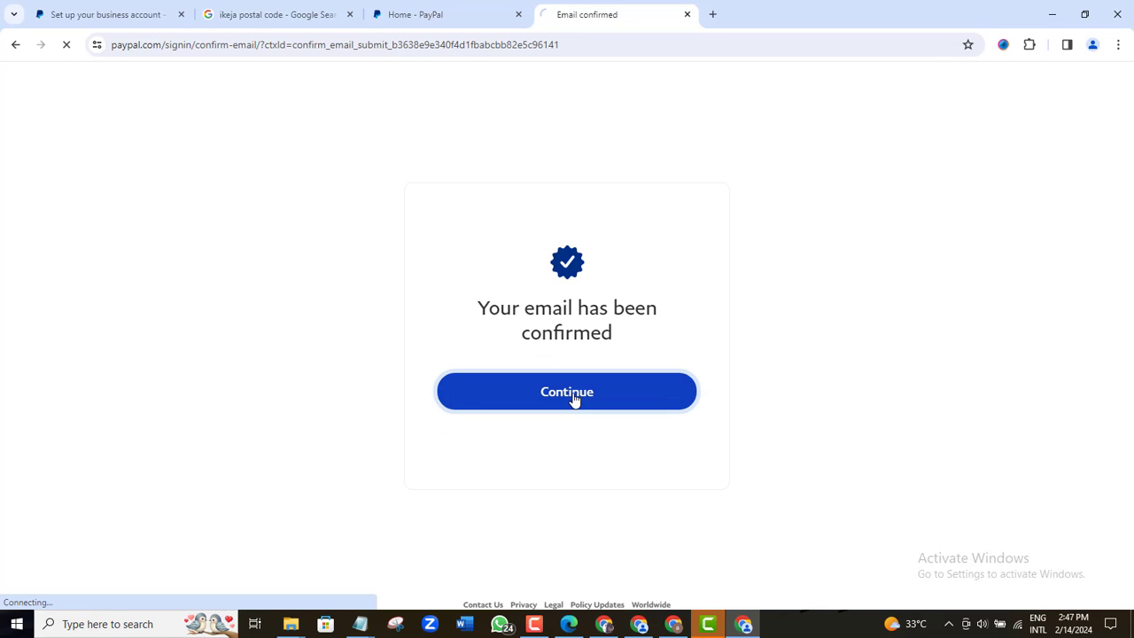